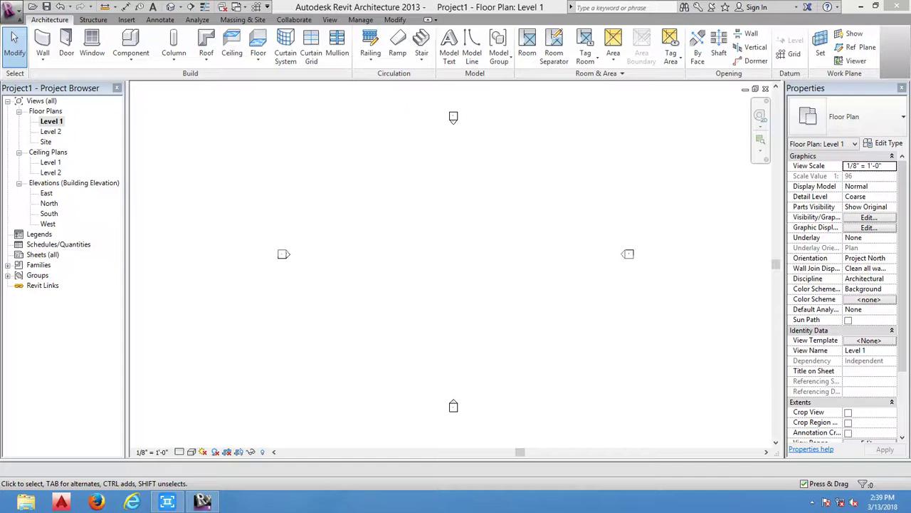
- Place a 26-riser full-circle spiral run on Level 1 by picking its centre point and radius
left_click(421, 60)
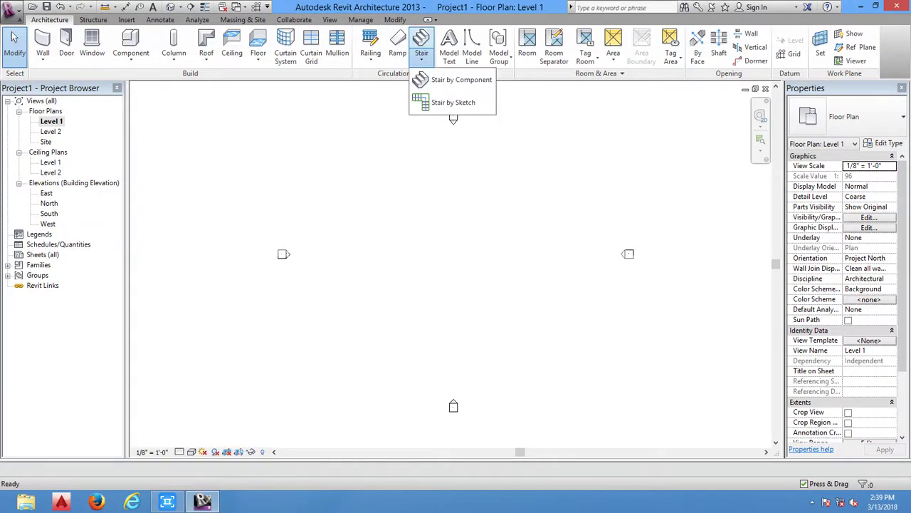
left_click(459, 79)
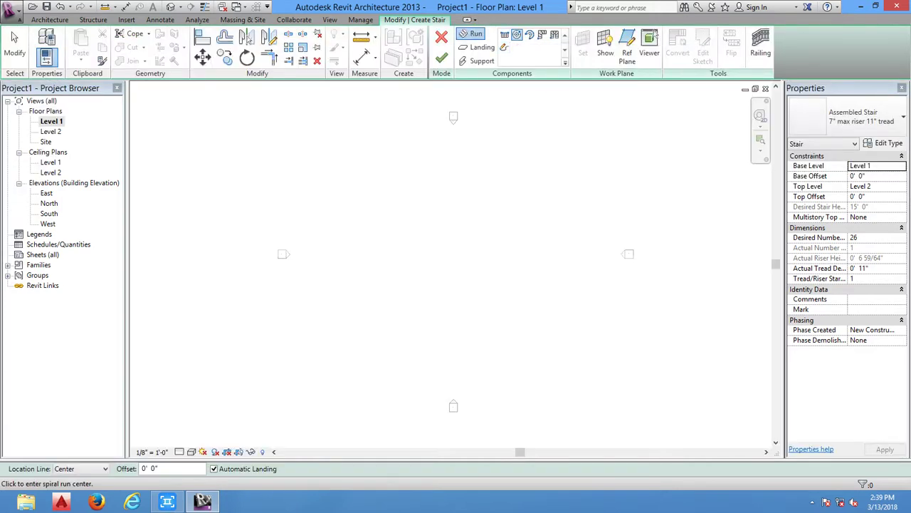
left_click(372, 229)
scroll(477, 254, "up", 3)
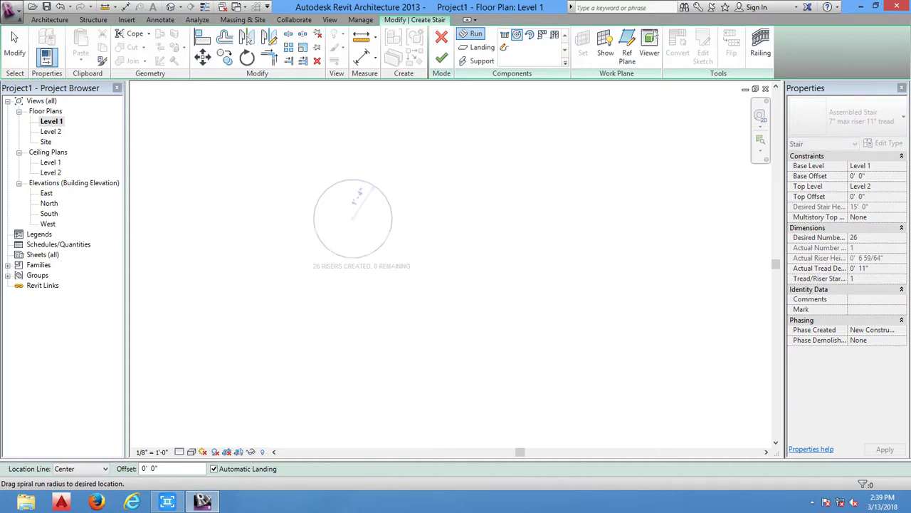
scroll(405, 248, "up", 2)
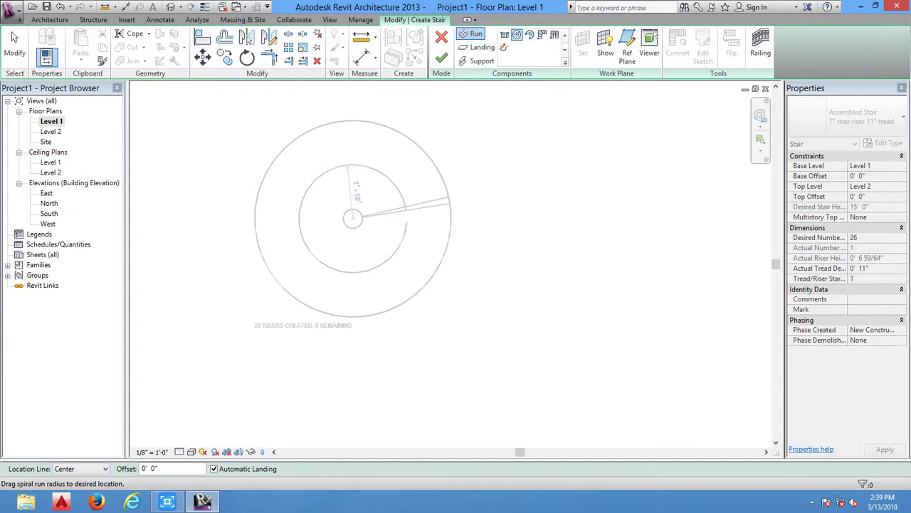
left_click(449, 202)
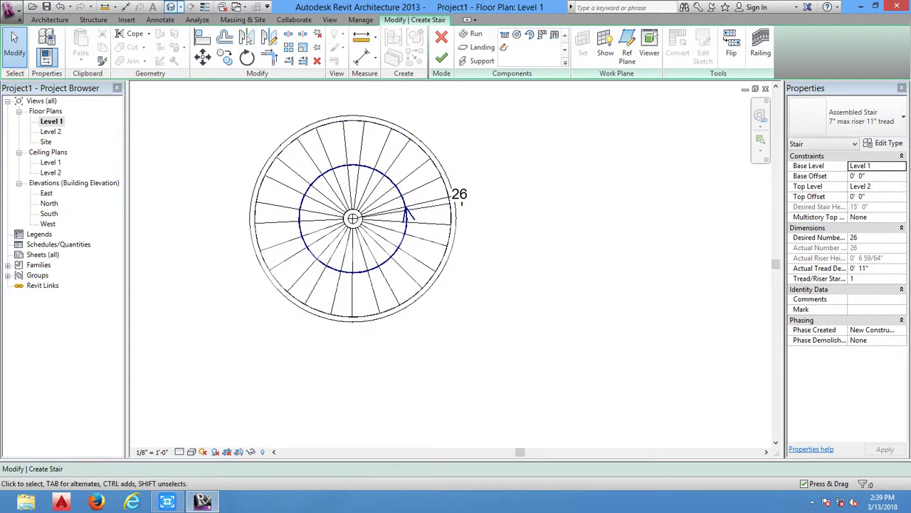
- Show the spiral stair in the default 3D view and orbit around it
left_click(171, 7)
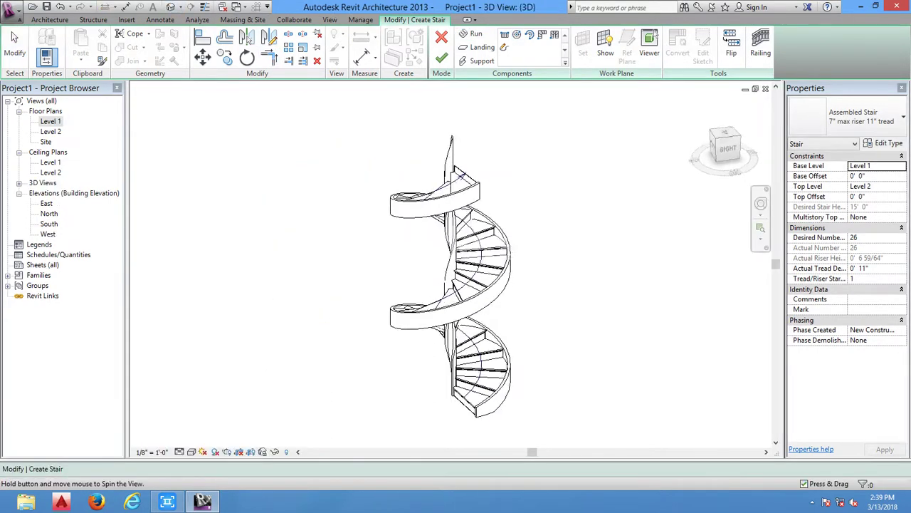
middle_click_drag(456, 271, 513, 271, "shift")
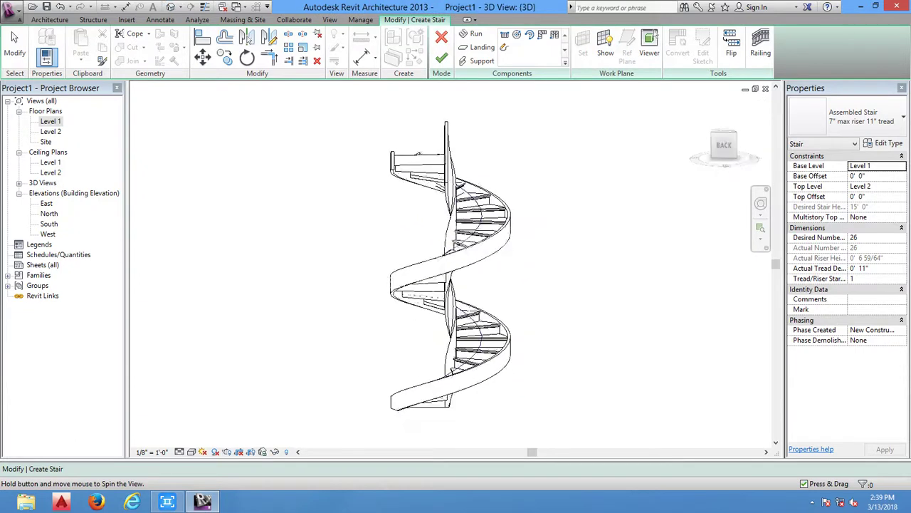
middle_click_drag(456, 270, 420, 245, "shift")
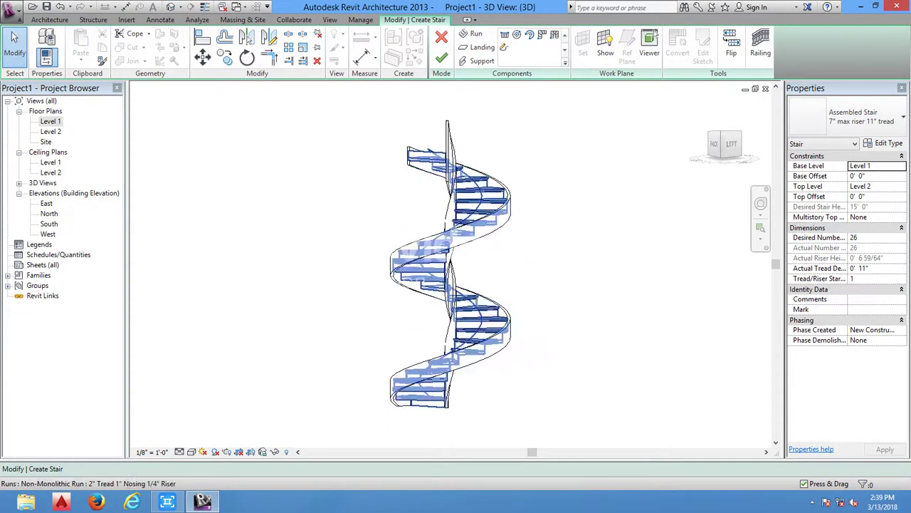
left_click(448, 151)
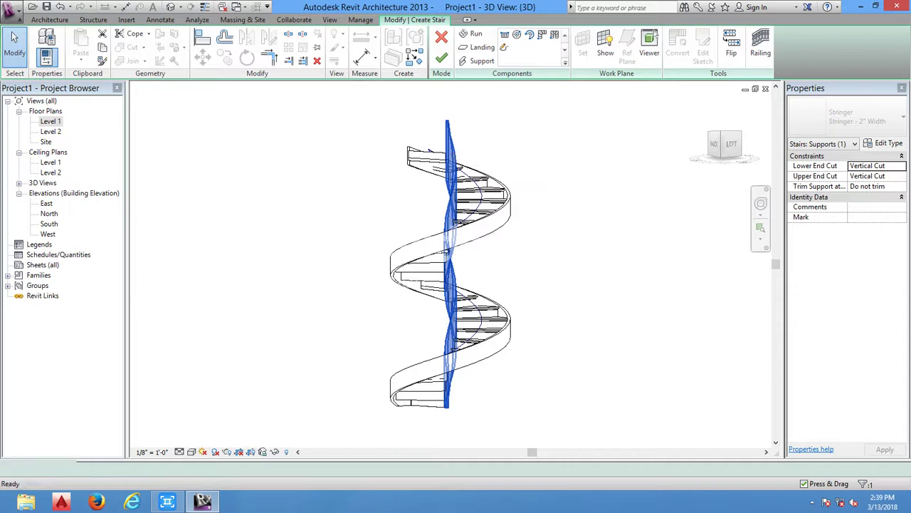
key("Escape")
- Switch the 3D view to Realistic visual style and finish the stair
left_click(191, 452)
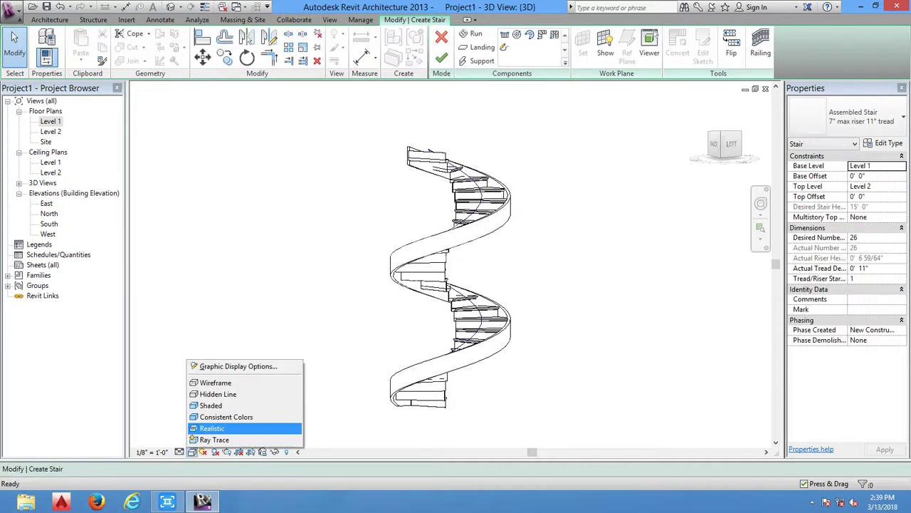
left_click(211, 428)
middle_click_drag(455, 271, 378, 271, "shift")
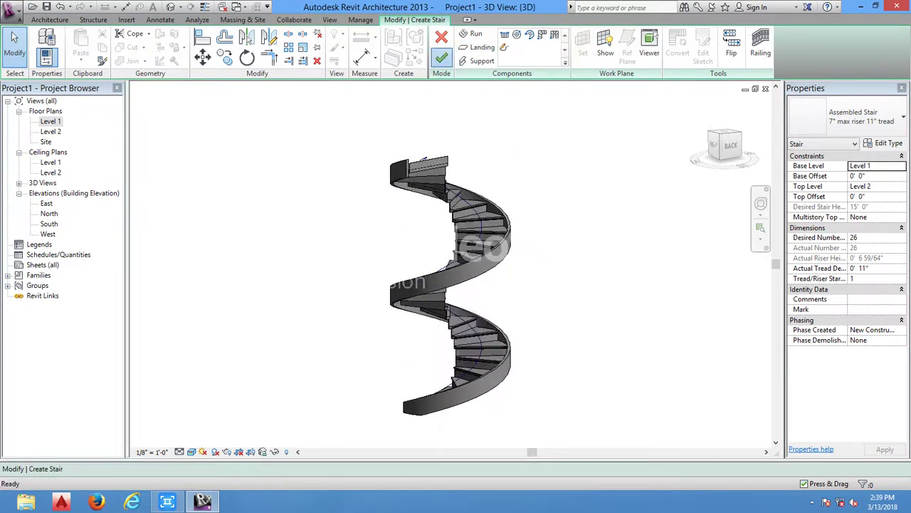
left_click(441, 57)
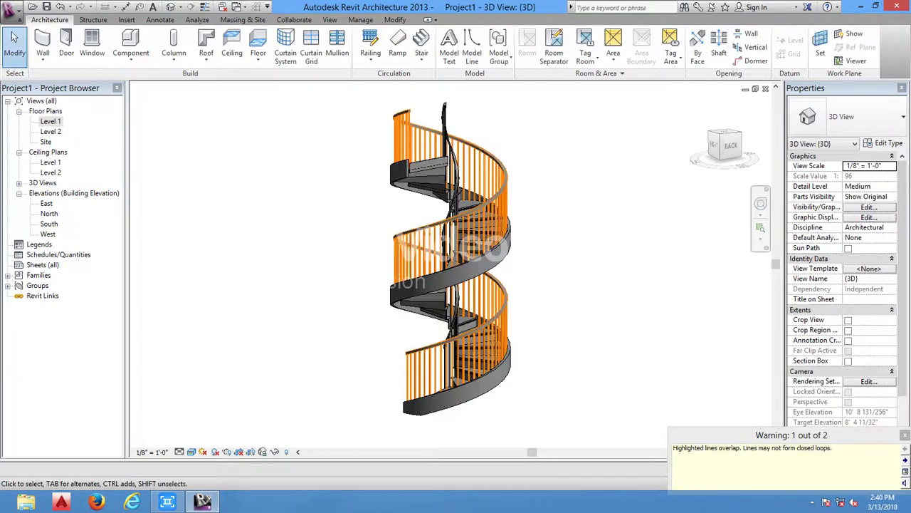
- Orbit around the finished stair, inspect its handrail, then select the whole stair
key("Escape")
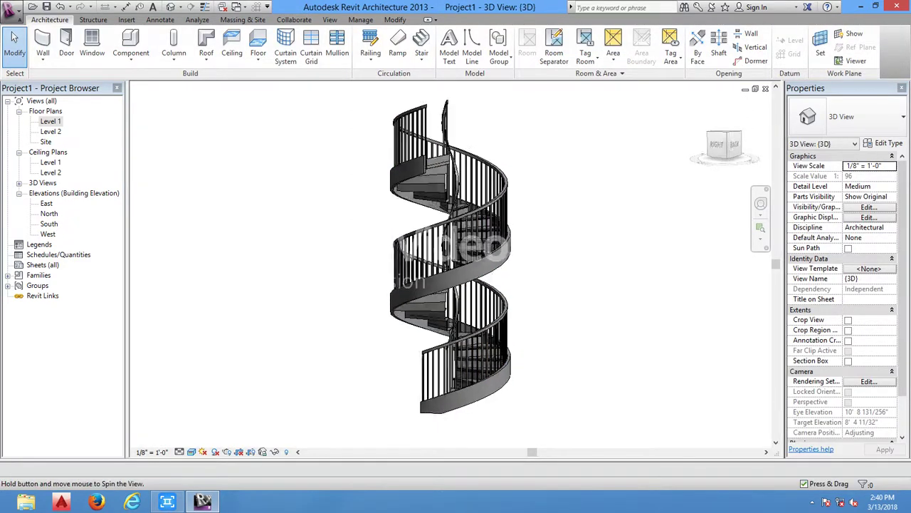
mouse_move(455, 257)
middle_mouse_down("shift")
mouse_move(427, 257)
mouse_move(448, 257)
middle_mouse_up("shift")
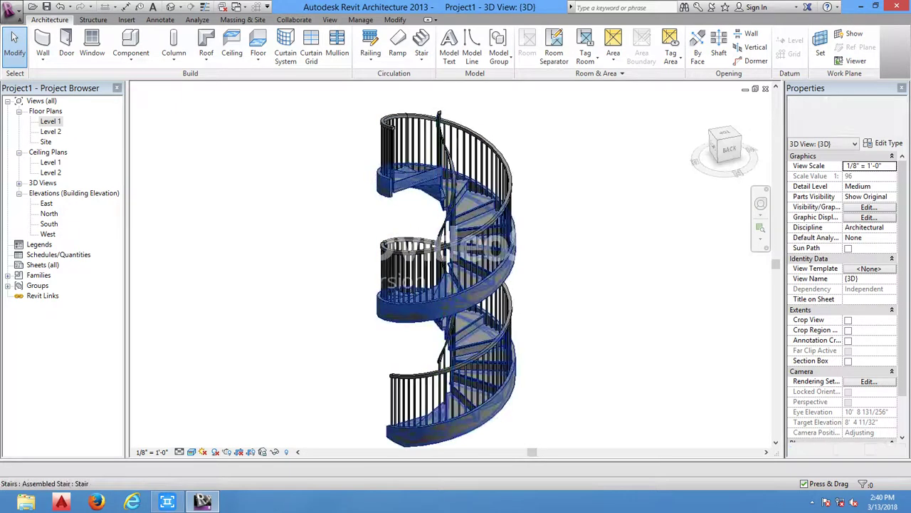
left_click(447, 174)
key("Escape")
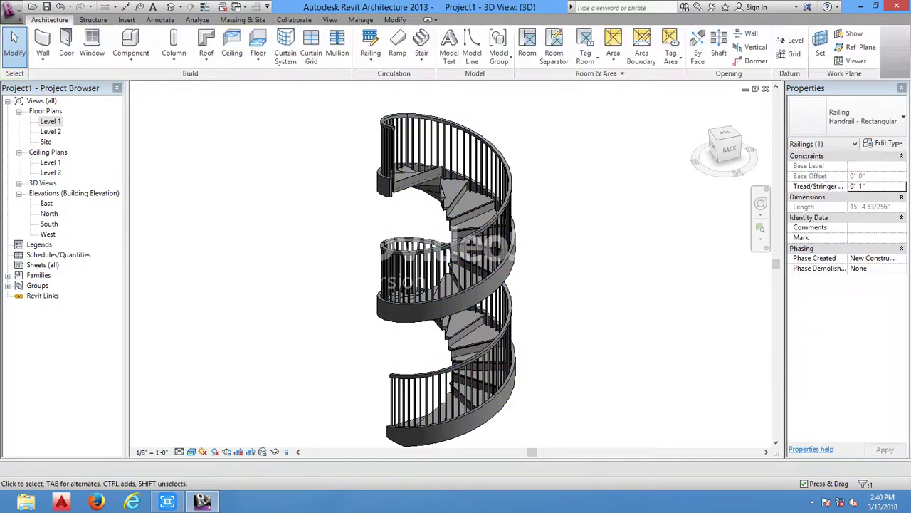
middle_click_drag(448, 257, 502, 256, "shift")
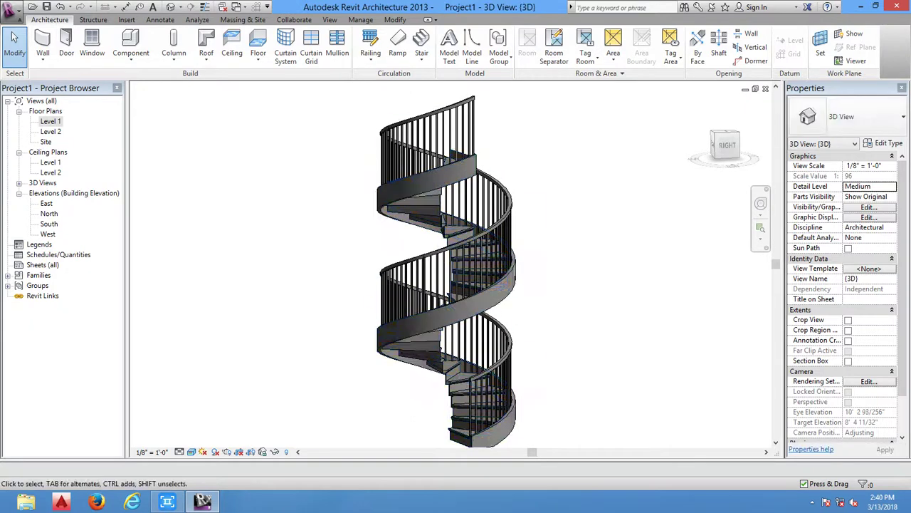
left_click(456, 392)
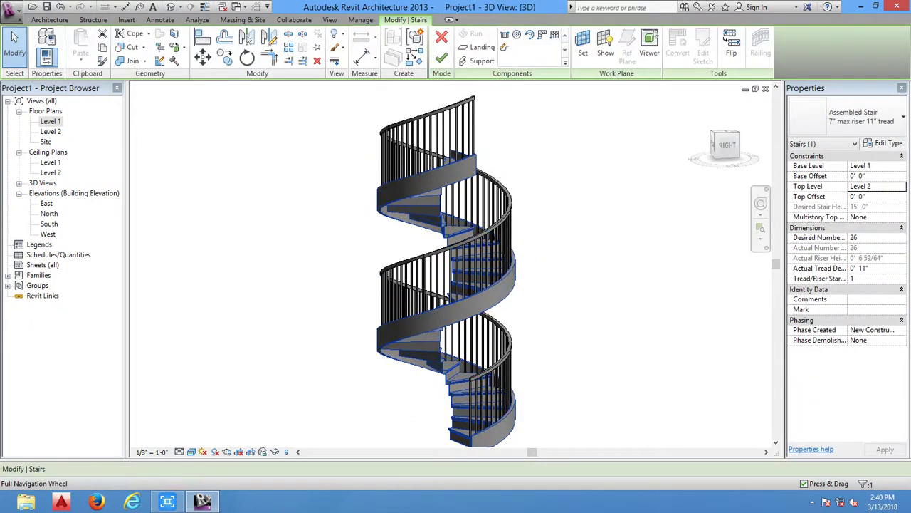
- Duplicate the Acoustic Ceiling Tile 24 x 24 material to use for the stair treads
left_click(885, 143)
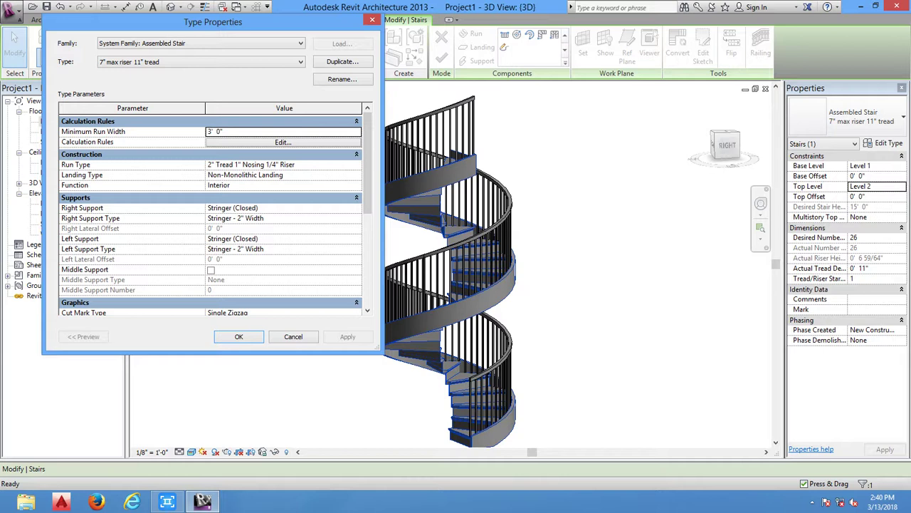
left_click(284, 164)
left_click(358, 164)
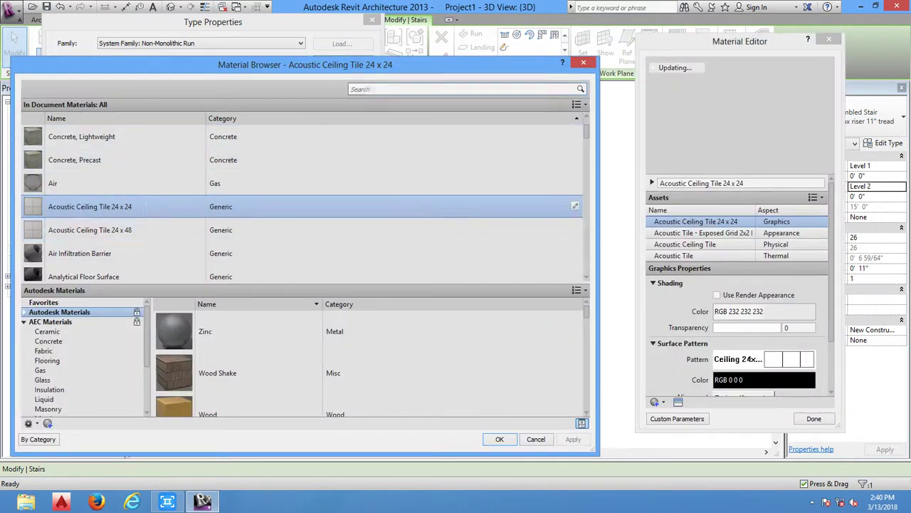
right_click(145, 205)
left_click(168, 222)
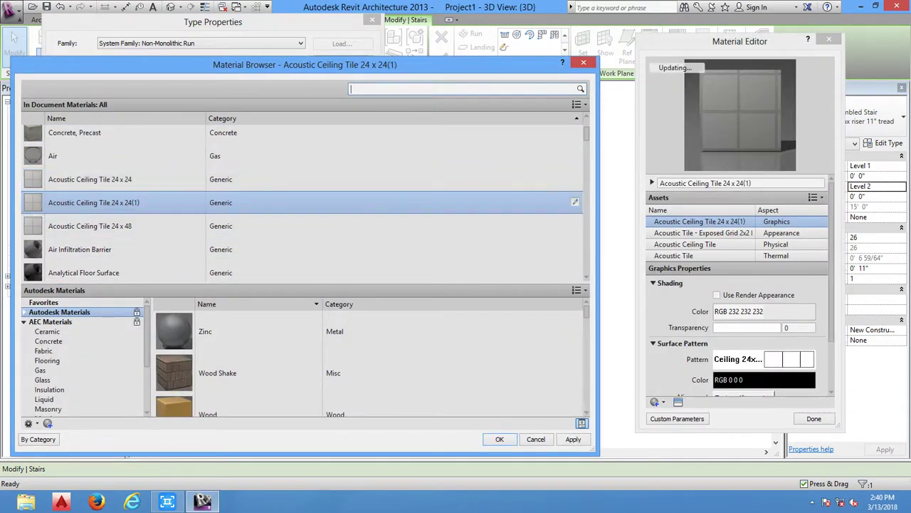
- Give the duplicated material the red-stained oak appearance from the library's wood assets
left_click(817, 197)
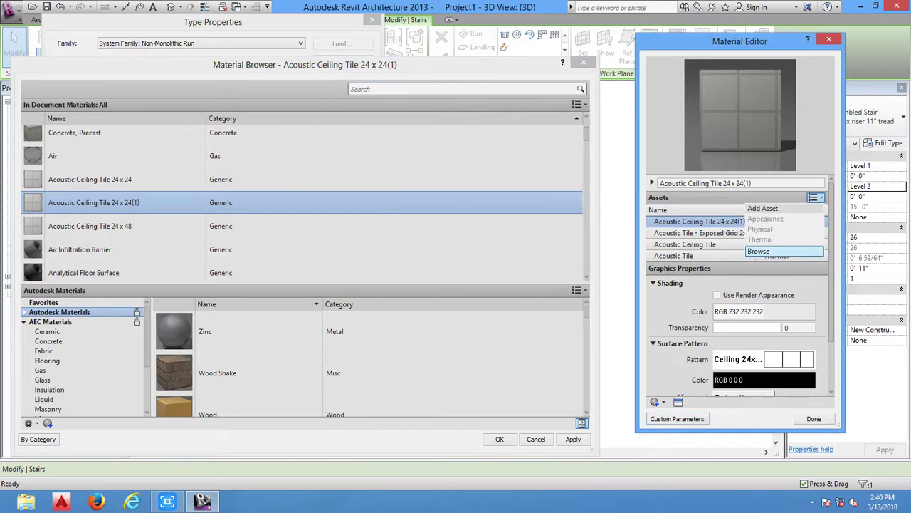
left_click(772, 250)
left_click(227, 121)
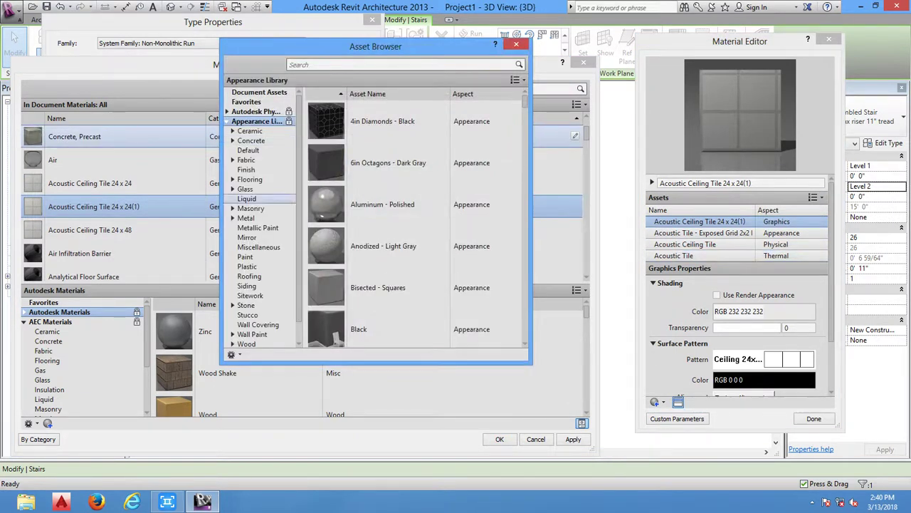
left_click(247, 344)
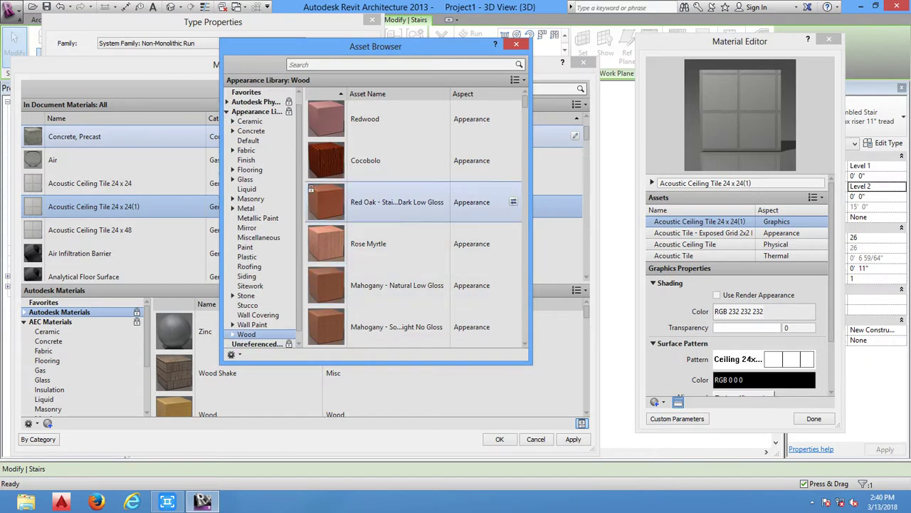
left_click(513, 201)
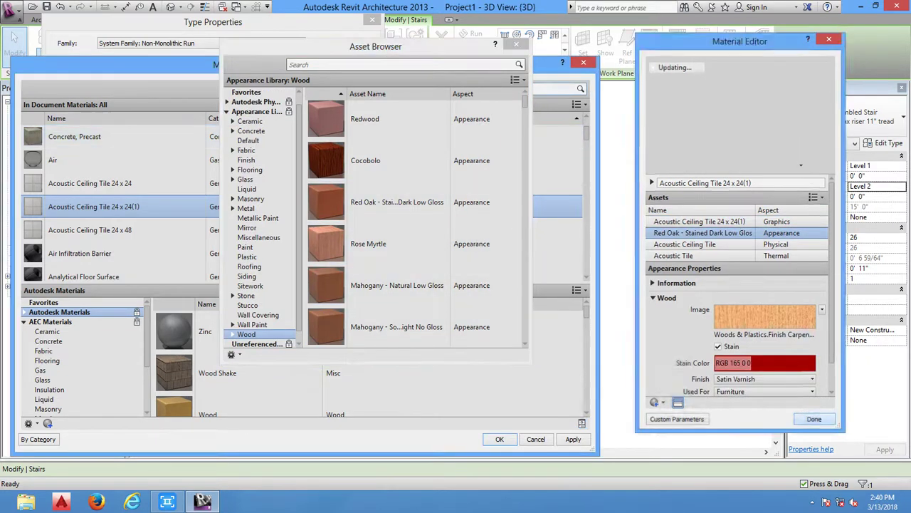
left_click(814, 418)
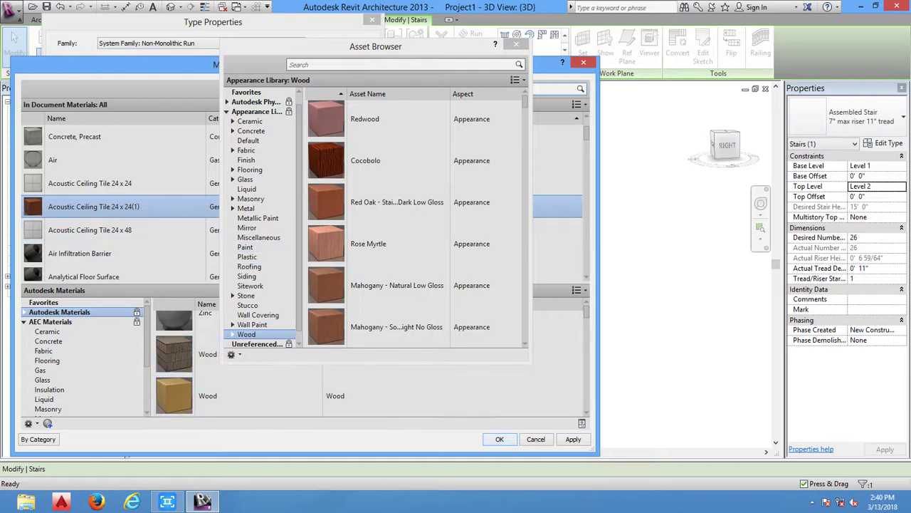
key("Return")
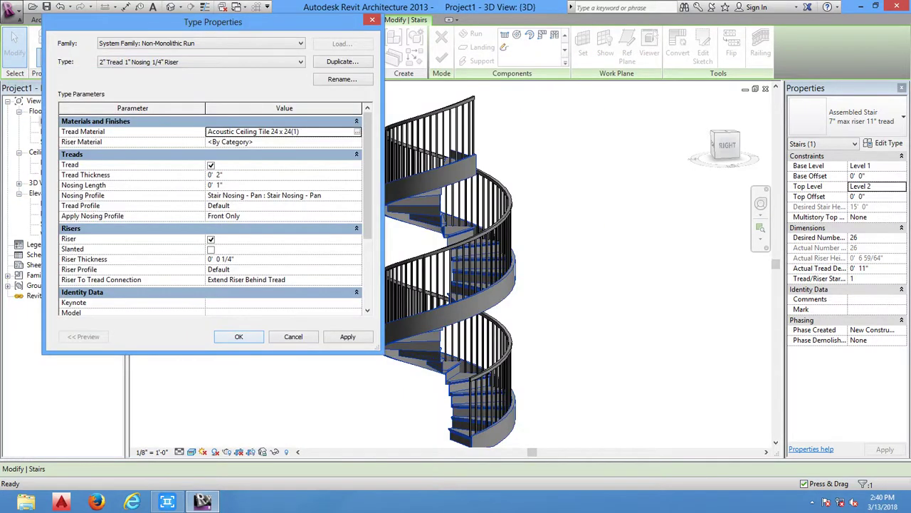
- Assign the same red wood material to the risers and apply the changes
left_click(282, 141)
left_click(357, 142)
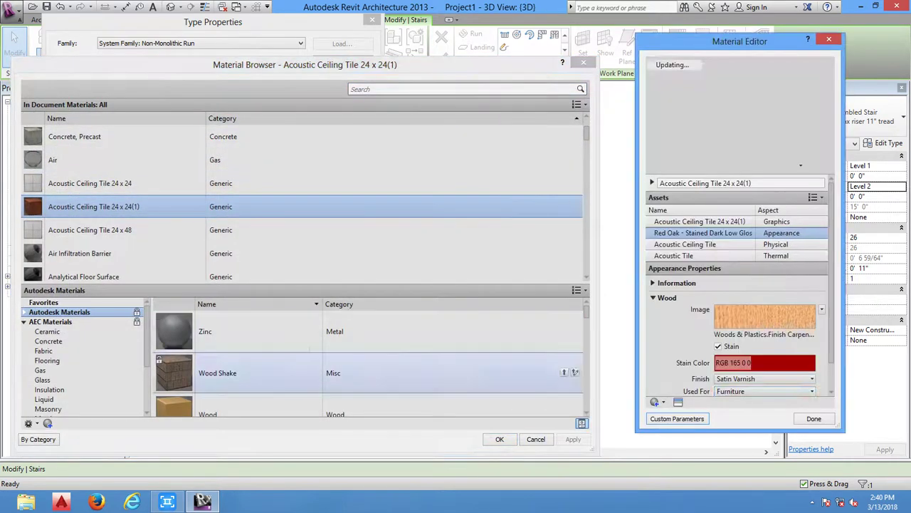
key("Return")
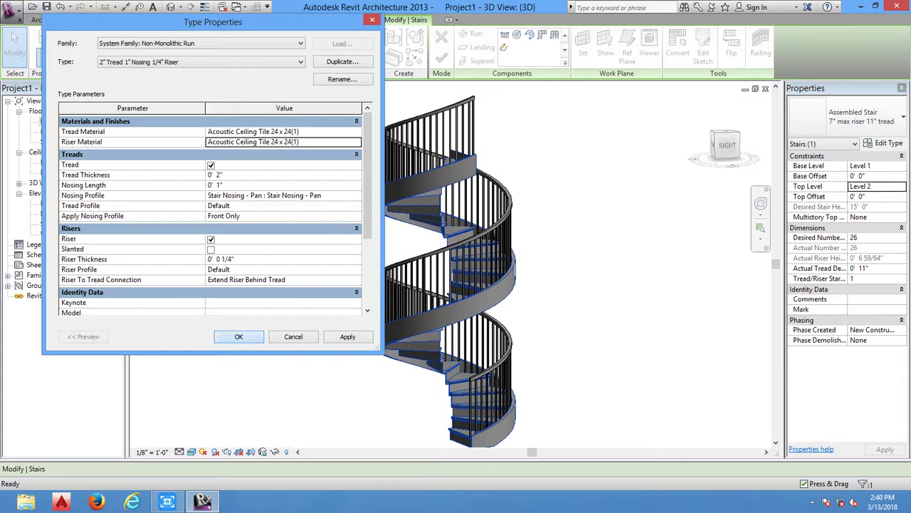
left_click(239, 336)
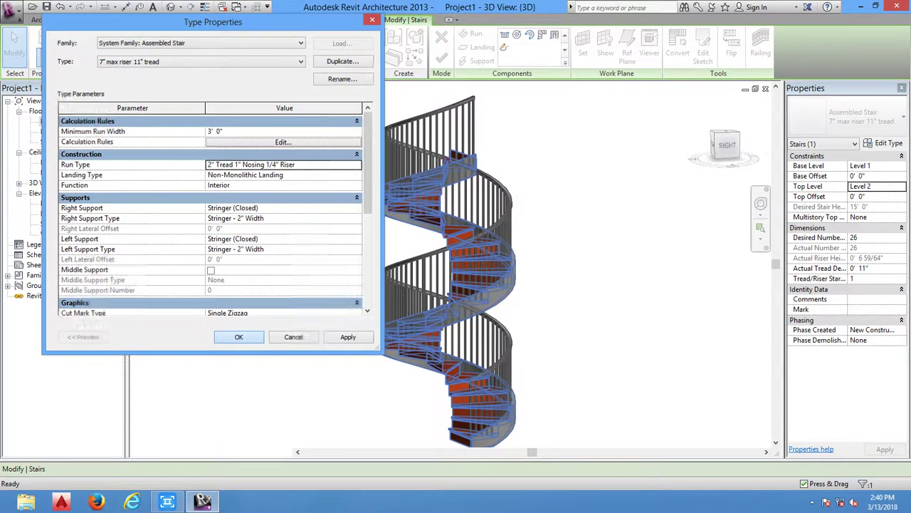
key("Return")
- Set the right Stringer (Closed) material to Acoustic Ceiling Tile 24 x 24(1)
mouse_move(569, 271)
middle_mouse_down("shift")
mouse_move(499, 271)
mouse_move(570, 271)
middle_mouse_up("shift")
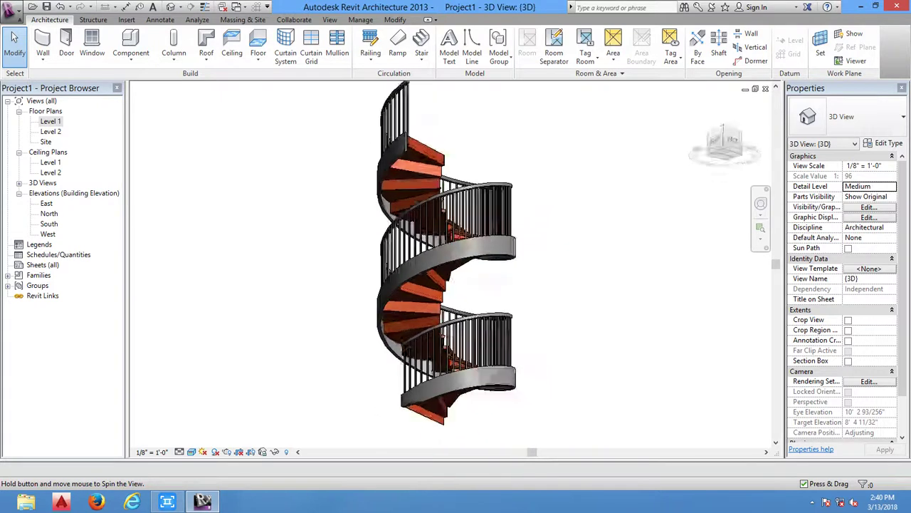
left_click(498, 285)
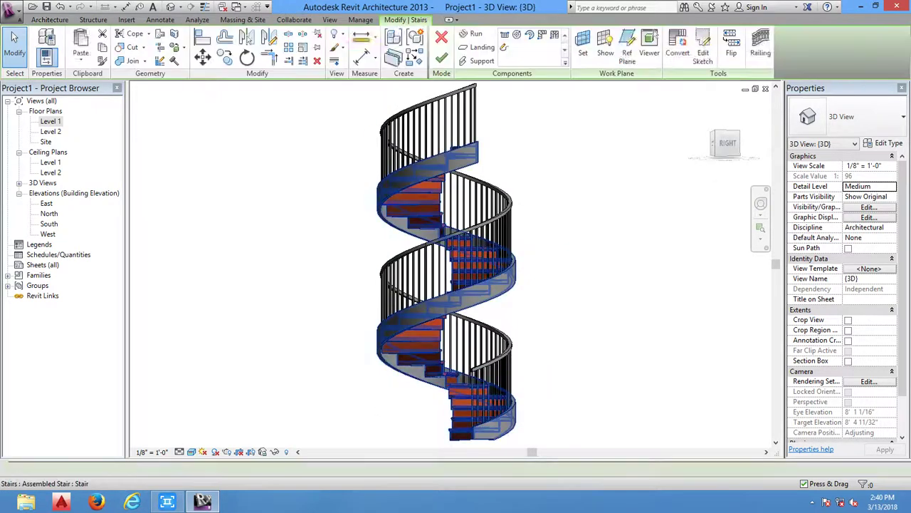
left_click(885, 143)
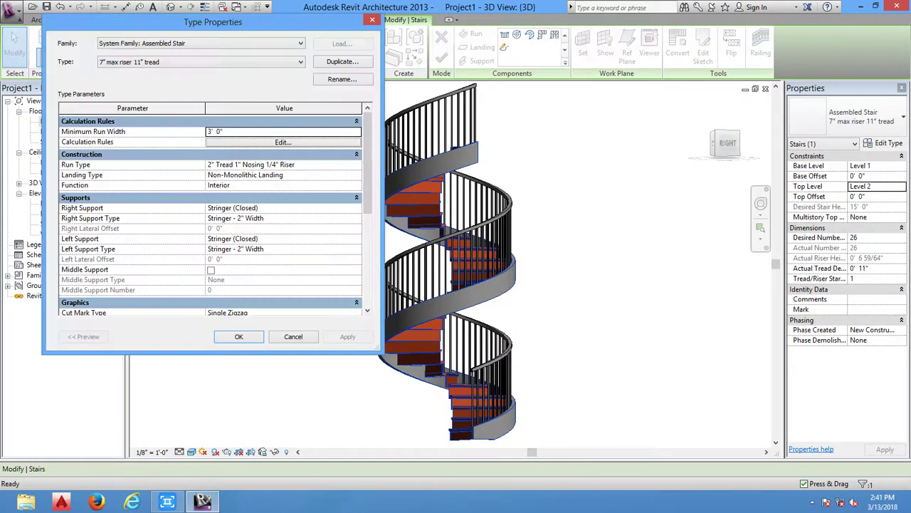
left_click(285, 207)
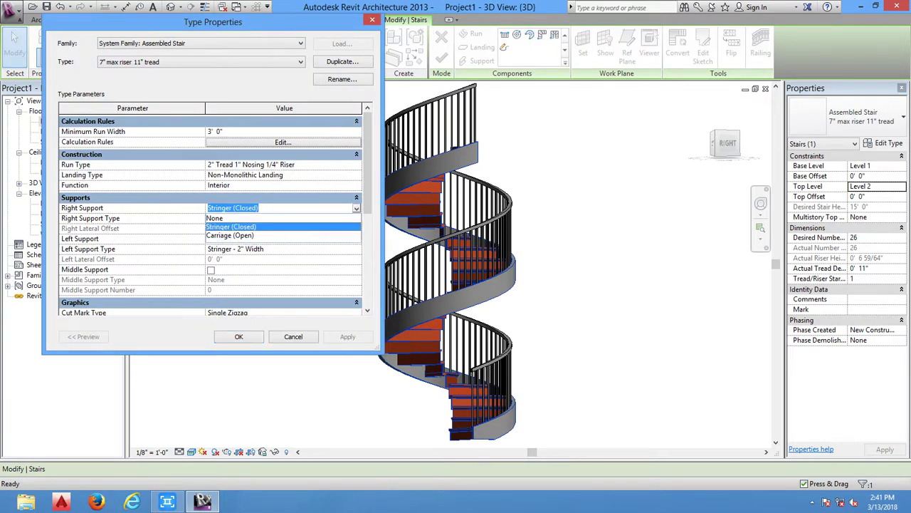
key("Return")
left_click(356, 218)
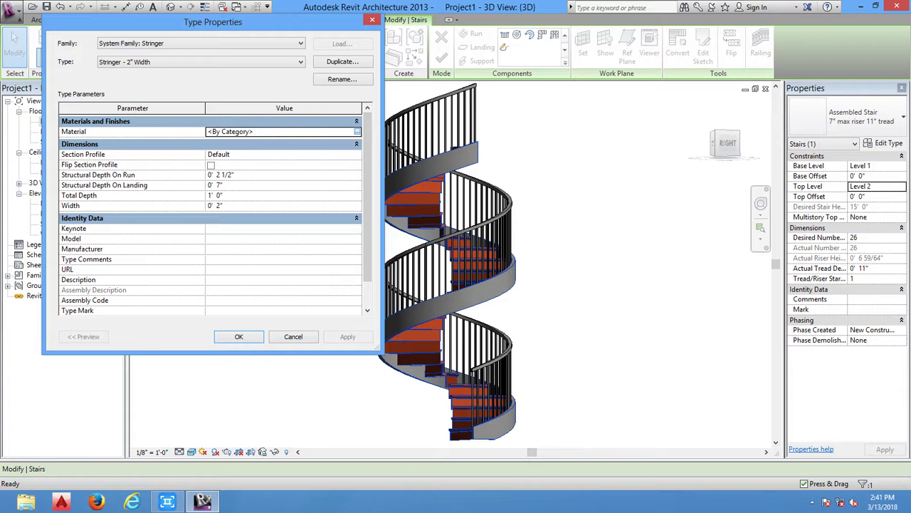
left_click(356, 132)
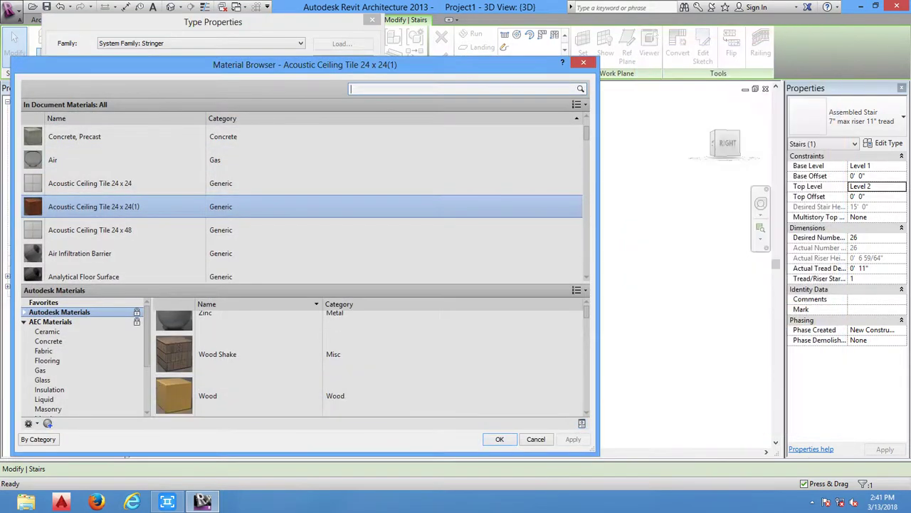
key("Return")
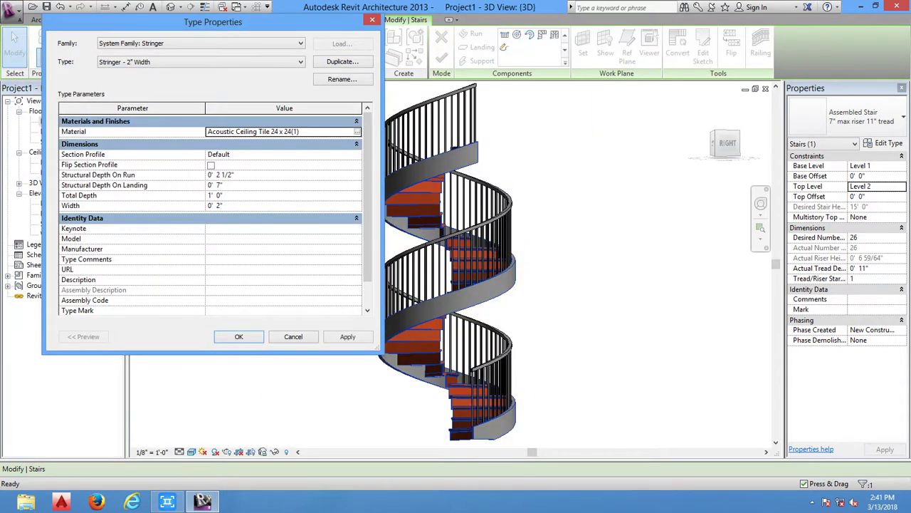
key("Return")
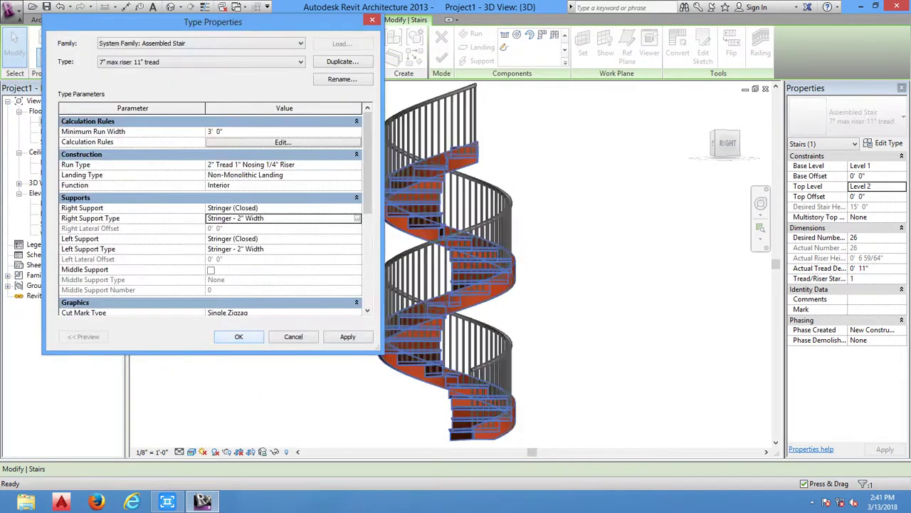
- Give the left stringer the same red wood material and confirm the stair type changes
scroll(214, 214, "down", 1)
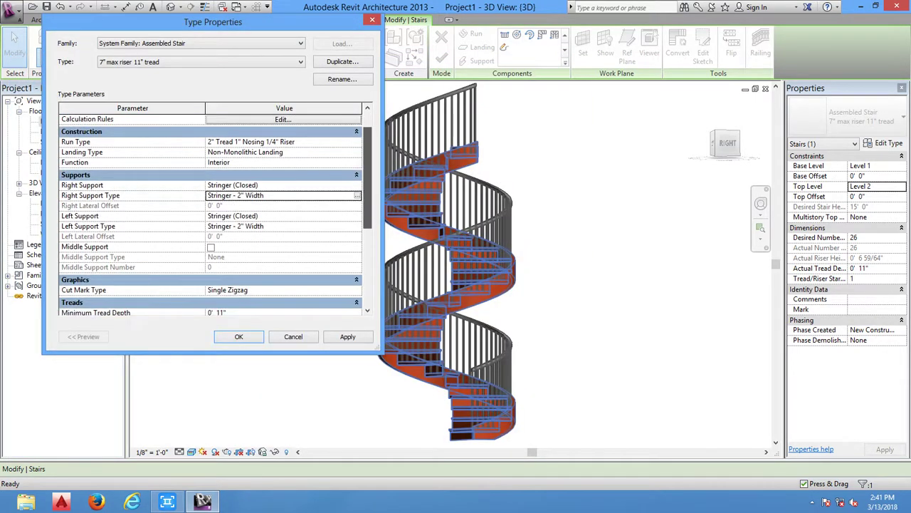
left_click(282, 216)
left_click(355, 216)
left_click(283, 226)
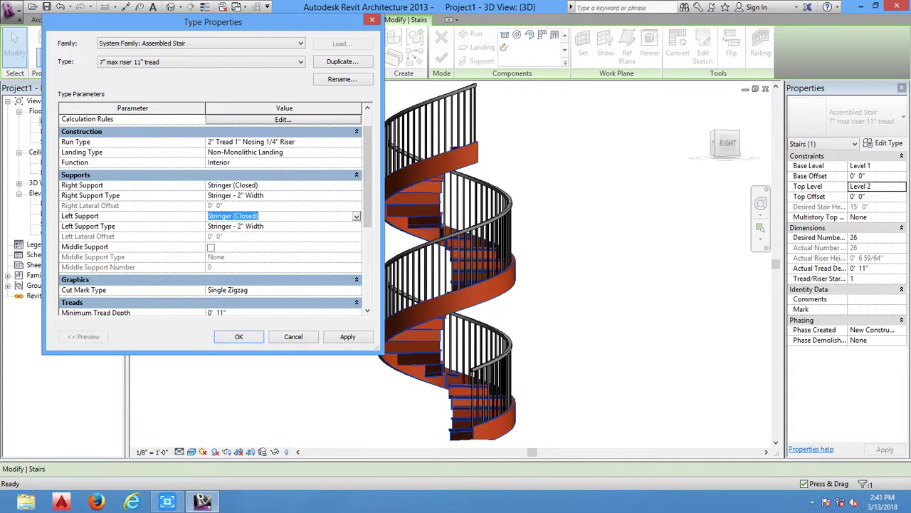
left_click(356, 225)
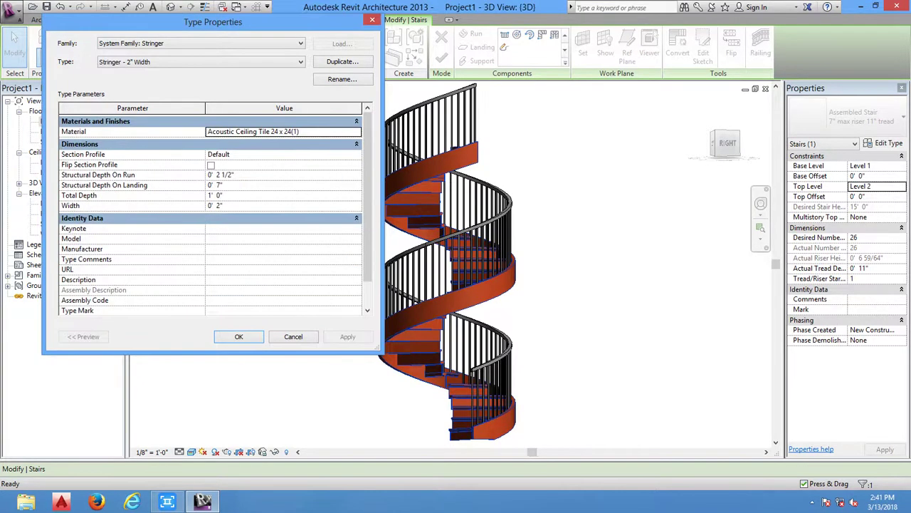
left_click(357, 131)
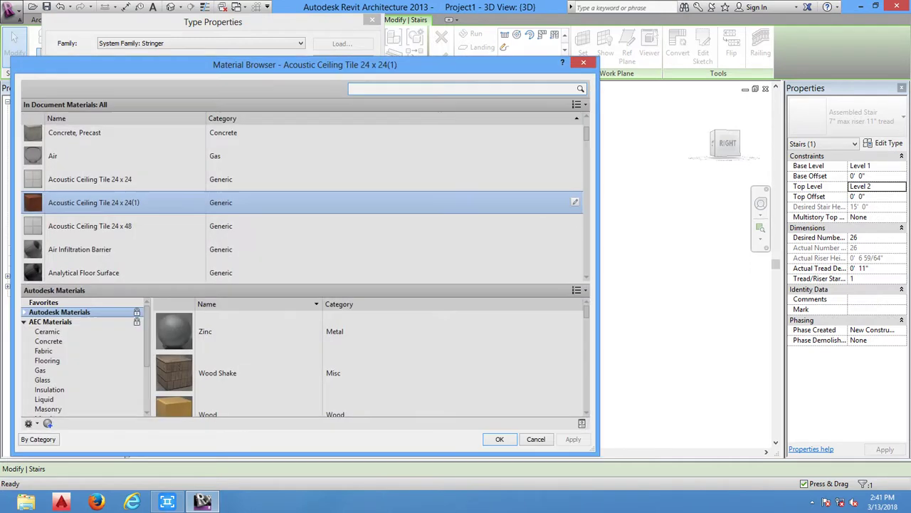
key("Return")
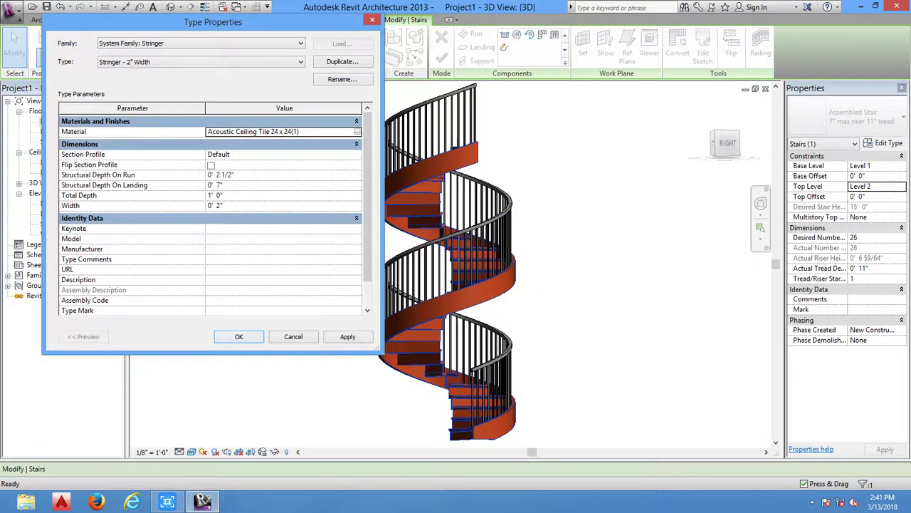
left_click(239, 336)
left_click(239, 336)
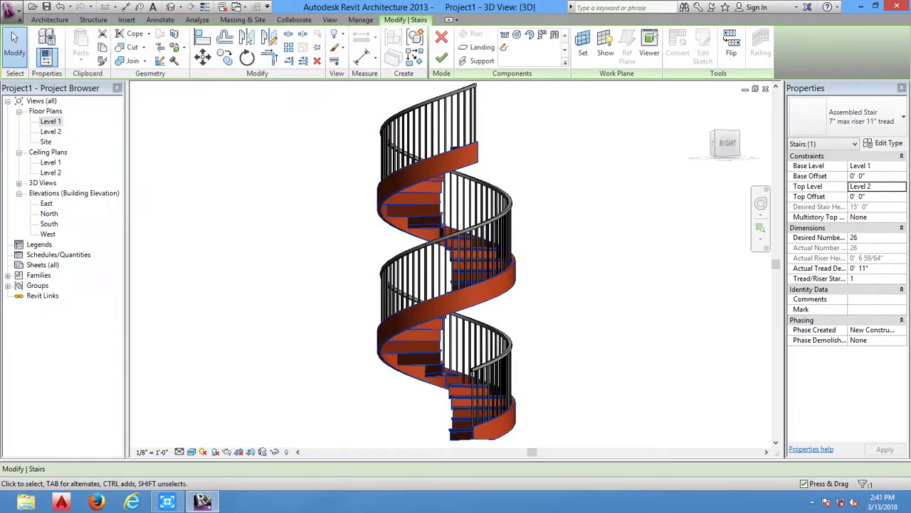
left_click(441, 57)
- Add a middle support under the spiral stair's treads and preview the result
middle_click_drag(448, 263, 512, 271, "shift")
left_click(513, 272)
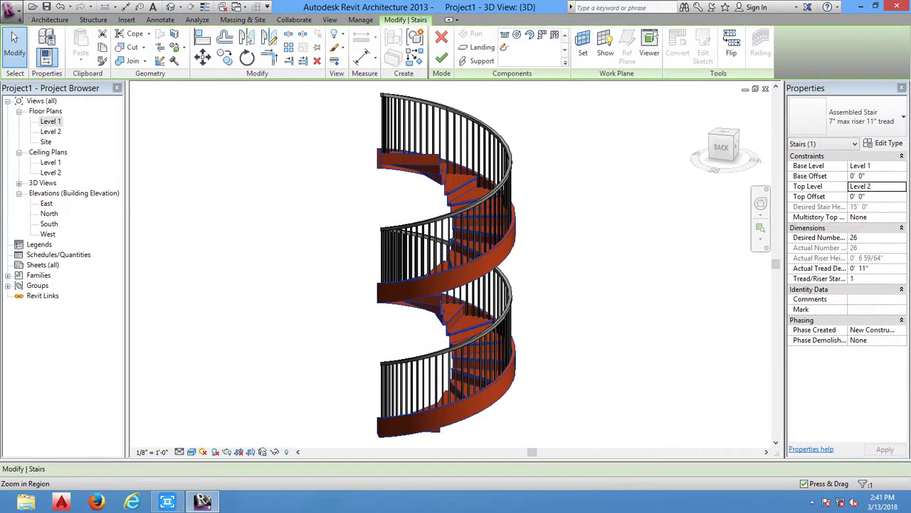
left_click(885, 144)
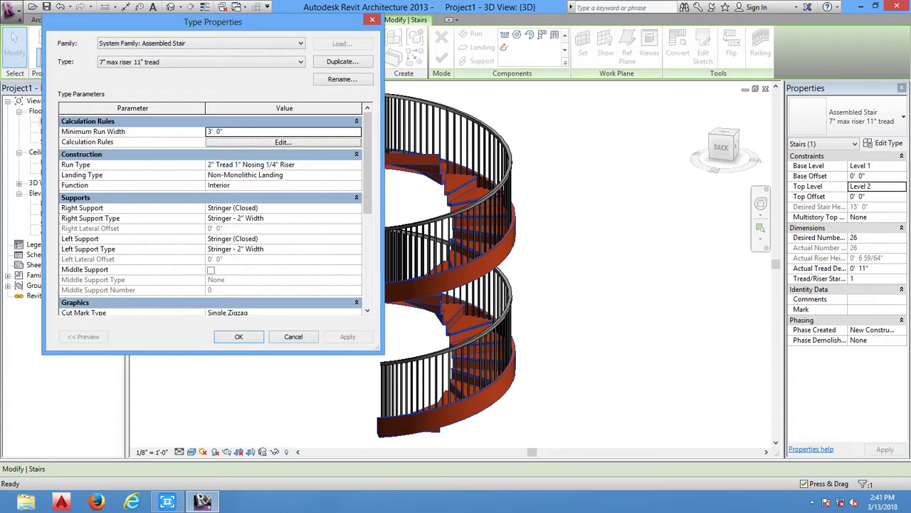
left_click(211, 270)
left_click(348, 336)
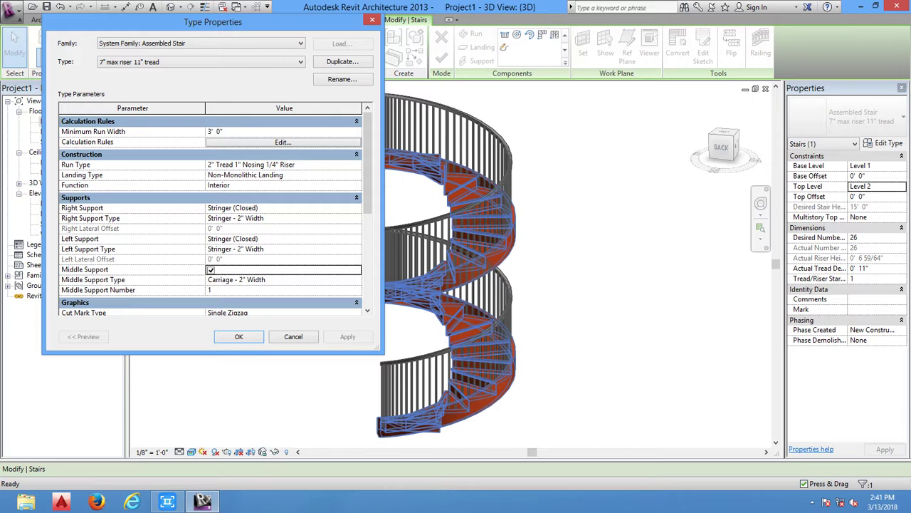
- Try None and Stringer (Closed) for the right support, then switch it to Carriage (Open)
left_click(285, 207)
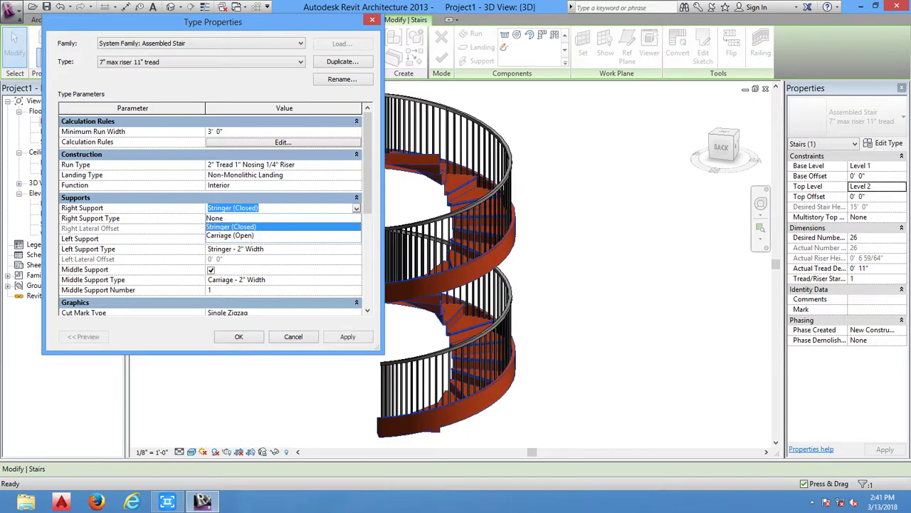
left_click(214, 218)
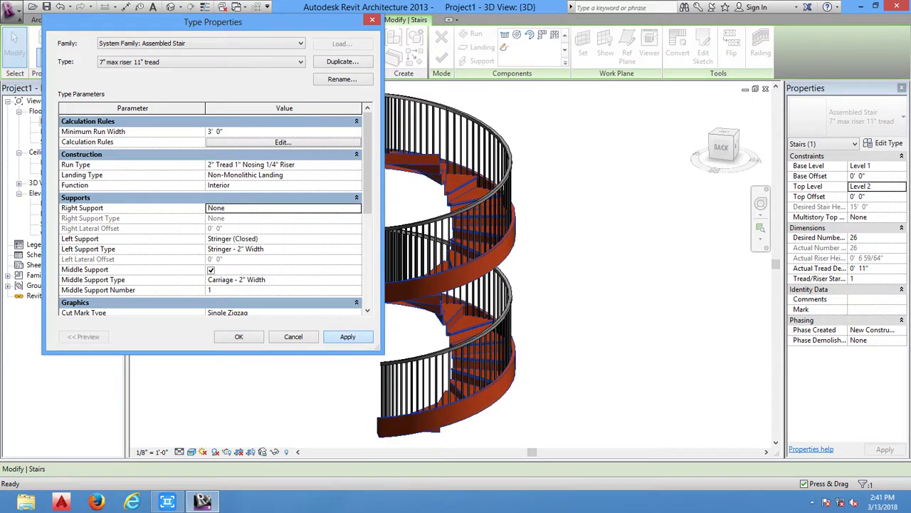
left_click(348, 336)
left_click(285, 207)
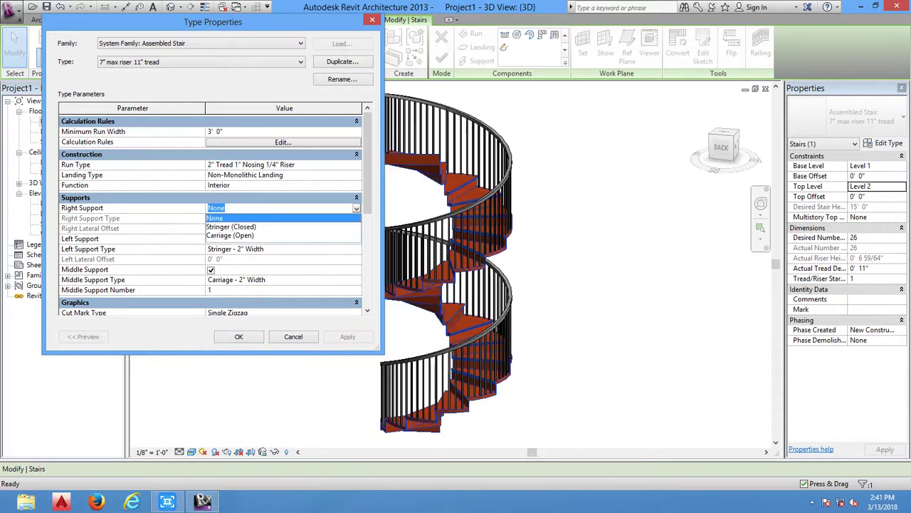
left_click(231, 226)
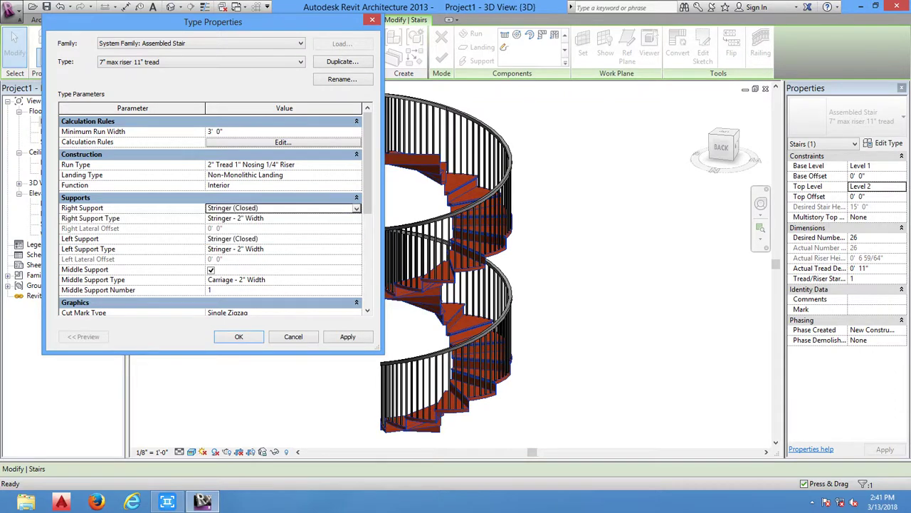
left_click(348, 336)
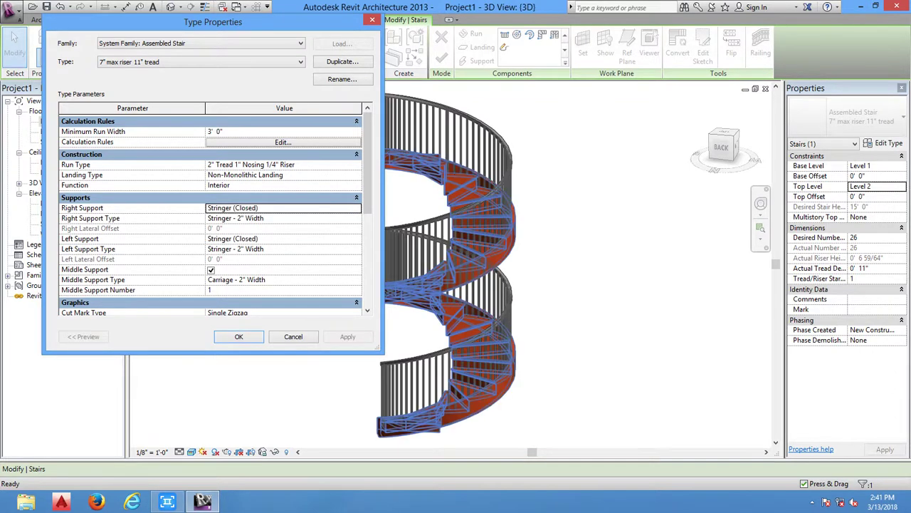
left_click(285, 207)
left_click(230, 235)
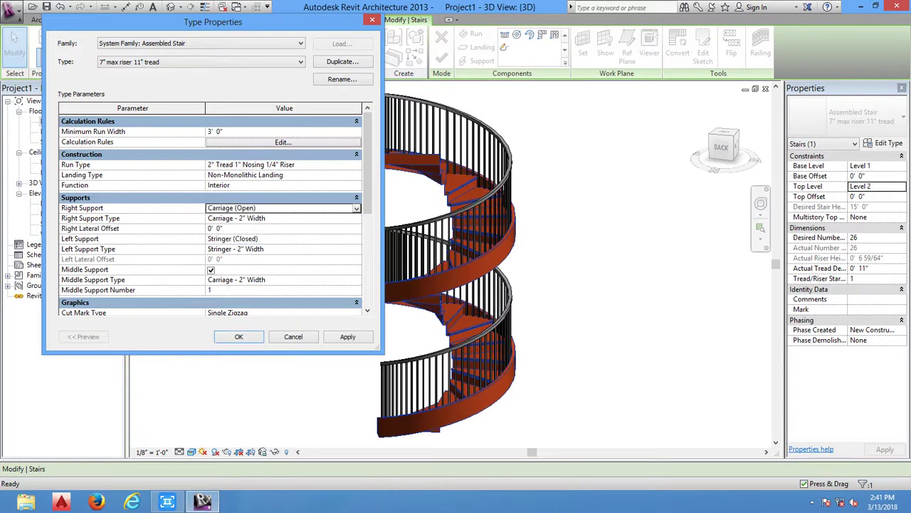
left_click(347, 336)
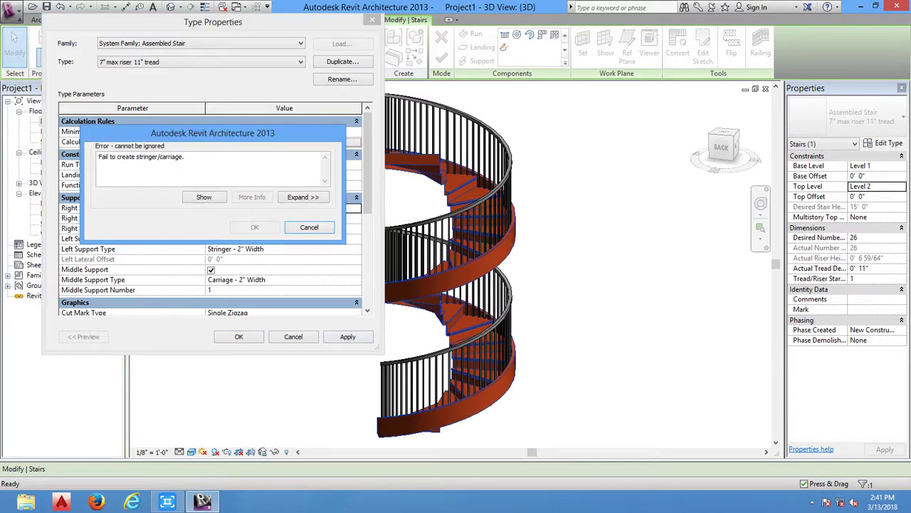
key("Escape")
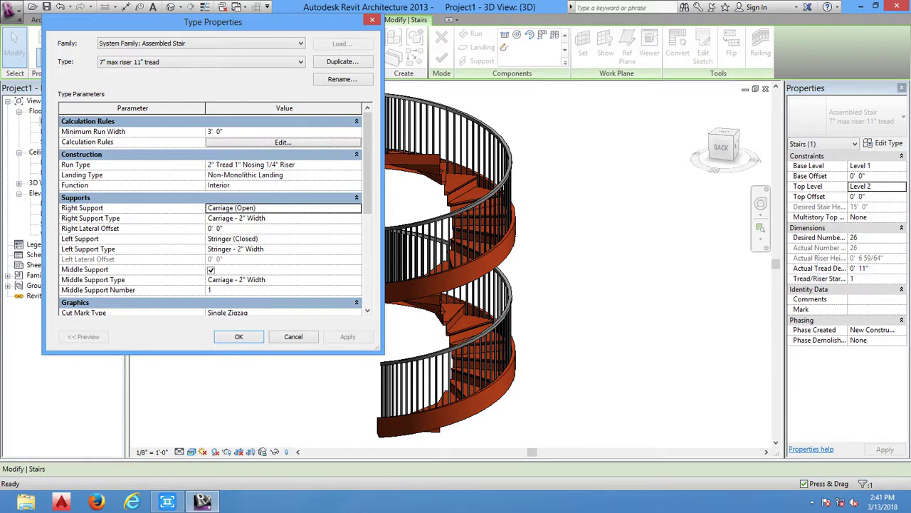
- Turn off risers in the run type so the stair has open treads, then apply
left_click(285, 164)
left_click(355, 165)
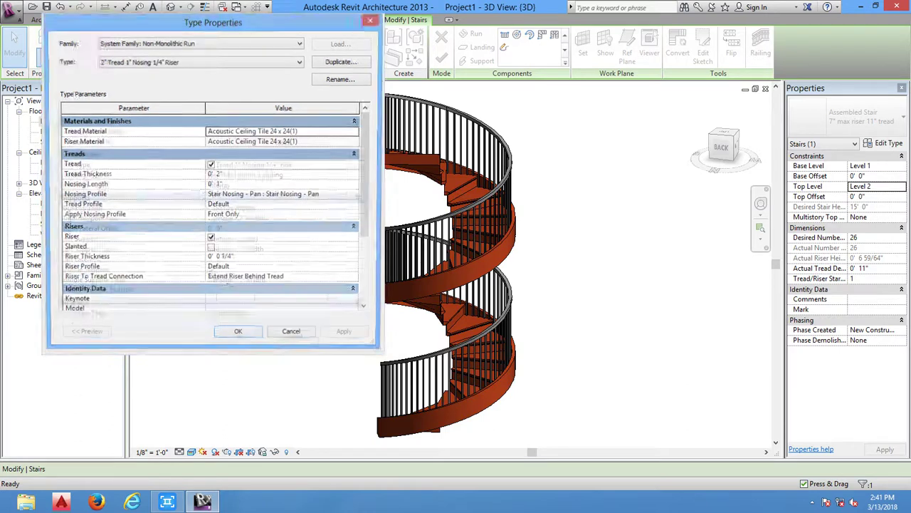
left_click(211, 238)
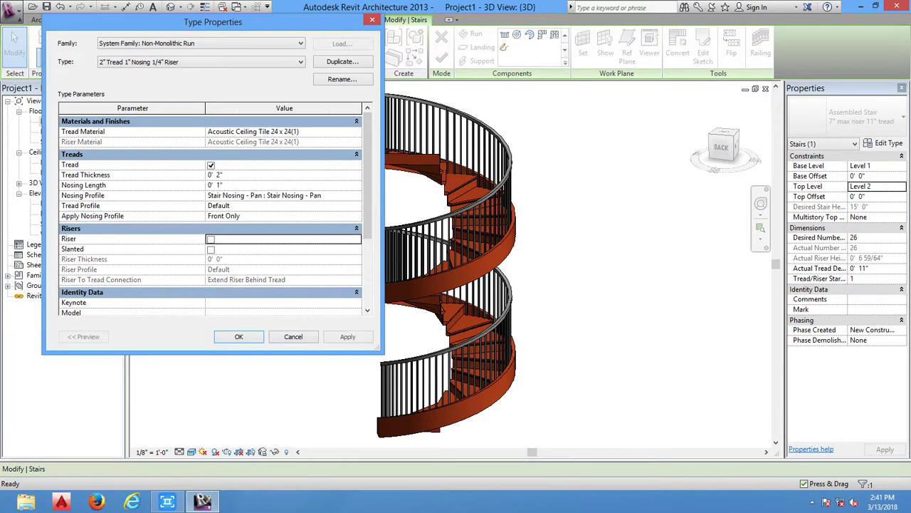
left_click(347, 336)
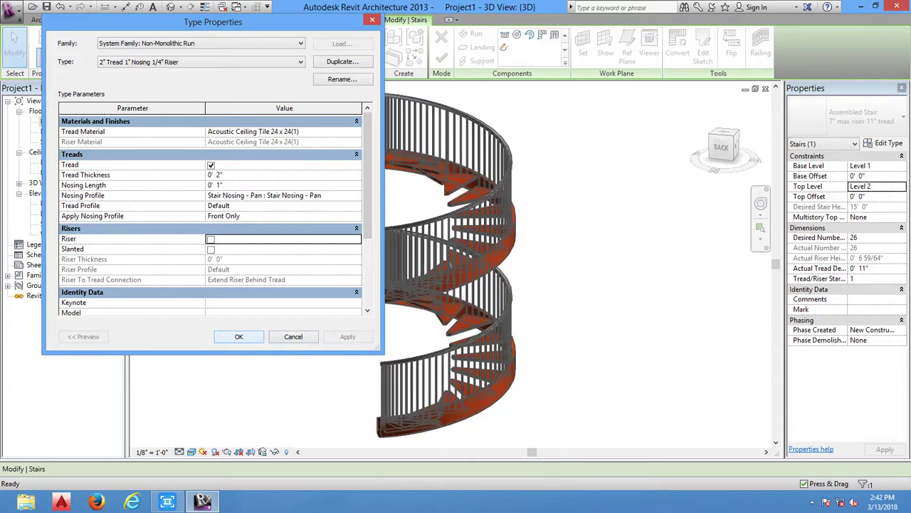
key("Return")
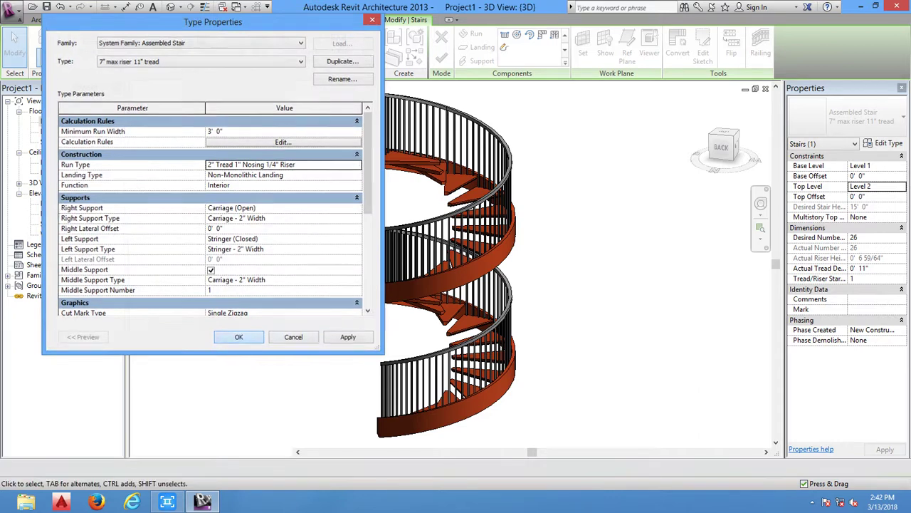
key("Return")
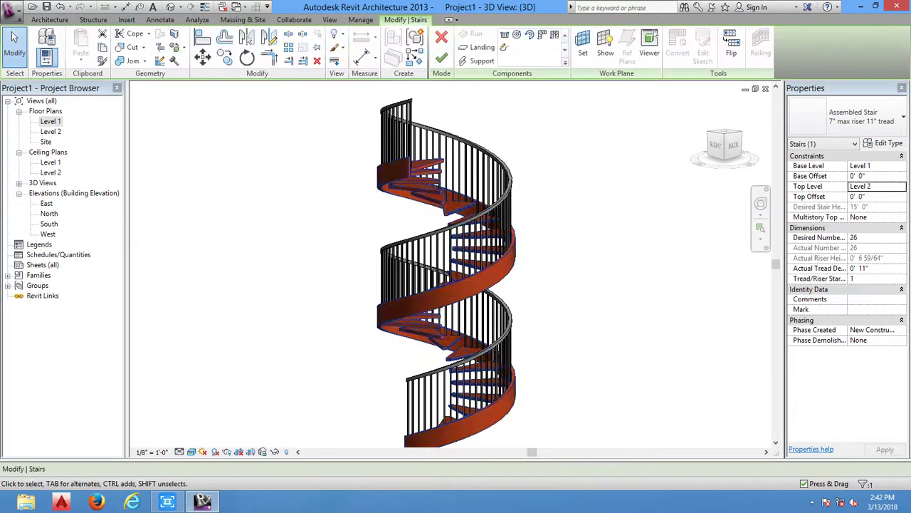
key("Escape")
- Change the stair's left support to Carriage (Open), apply it, and inspect the supports in 3D
left_click(427, 142)
key("Escape")
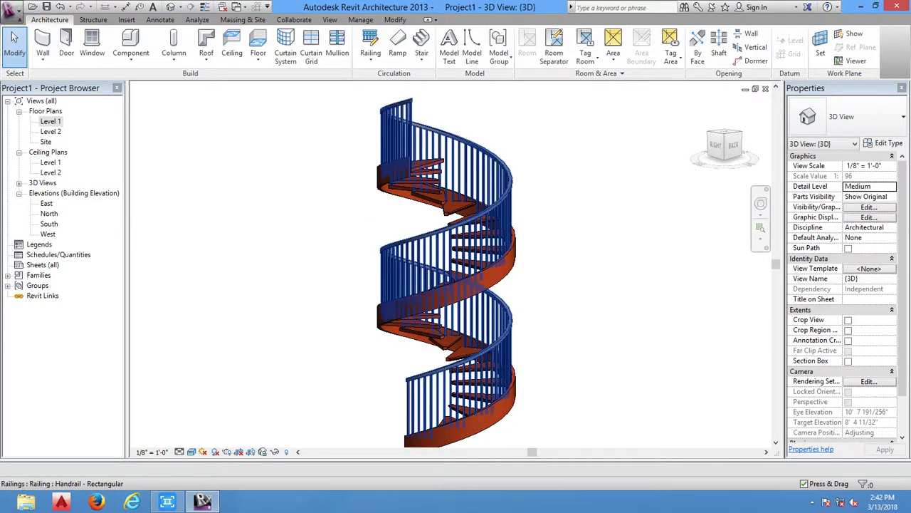
double_click(420, 309)
left_click(888, 143)
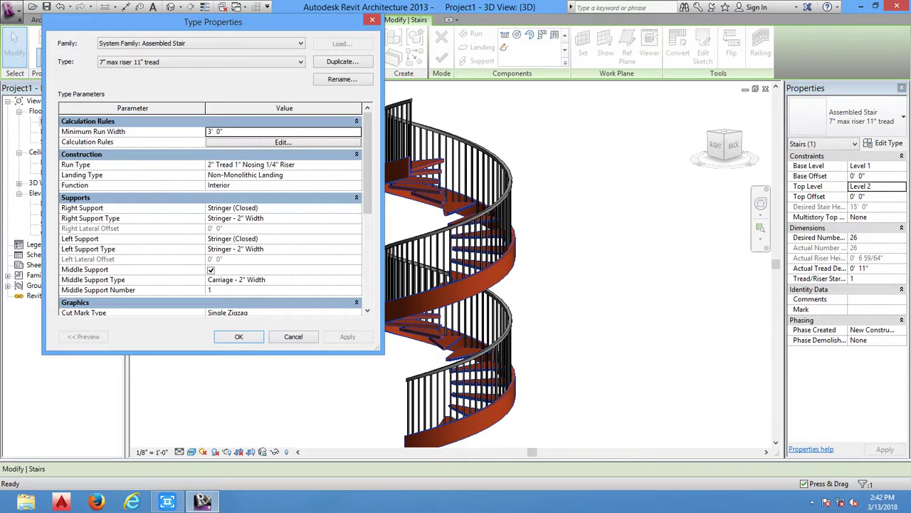
left_click(235, 238)
left_click(230, 265)
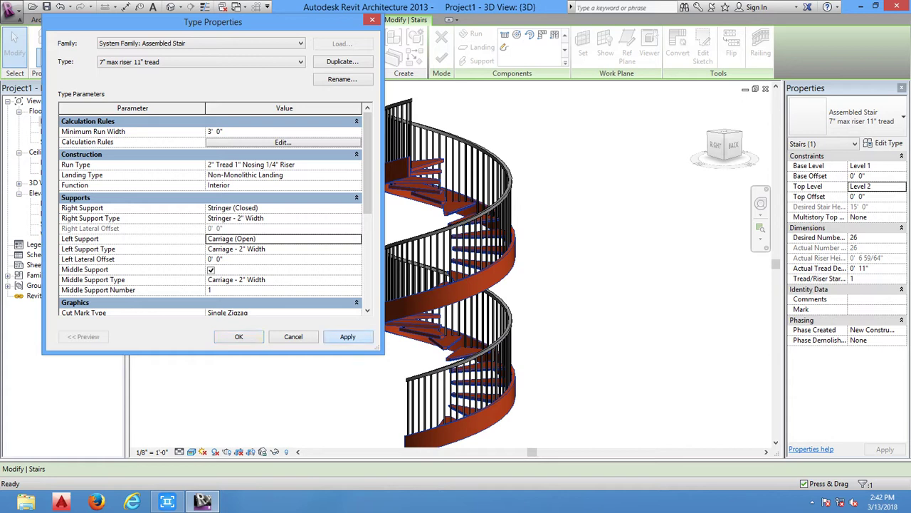
left_click(348, 336)
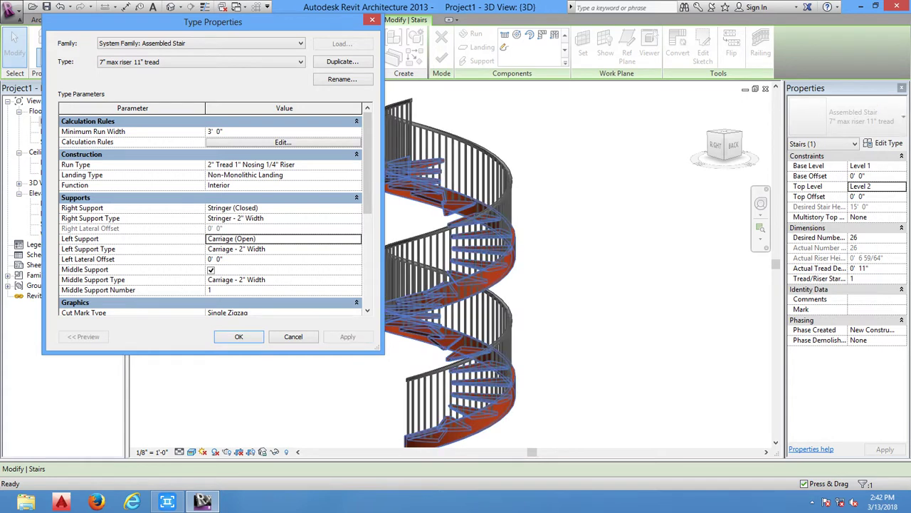
left_click(239, 336)
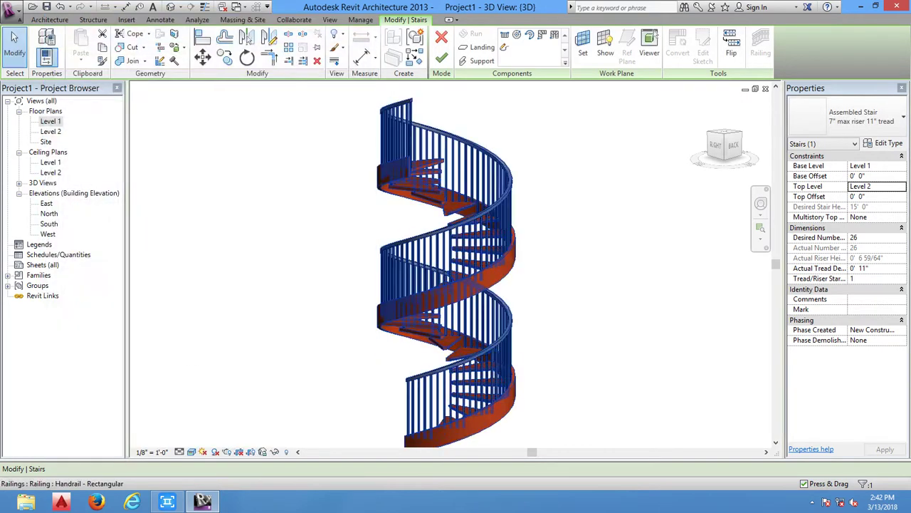
mouse_move(448, 271)
middle_mouse_down("shift")
mouse_move(459, 271)
mouse_move(391, 359)
middle_mouse_up("shift")
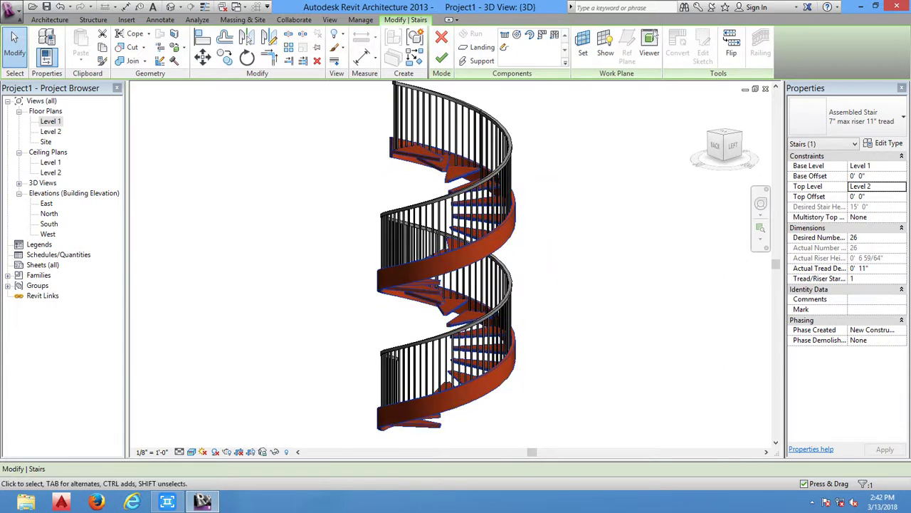
key("Escape")
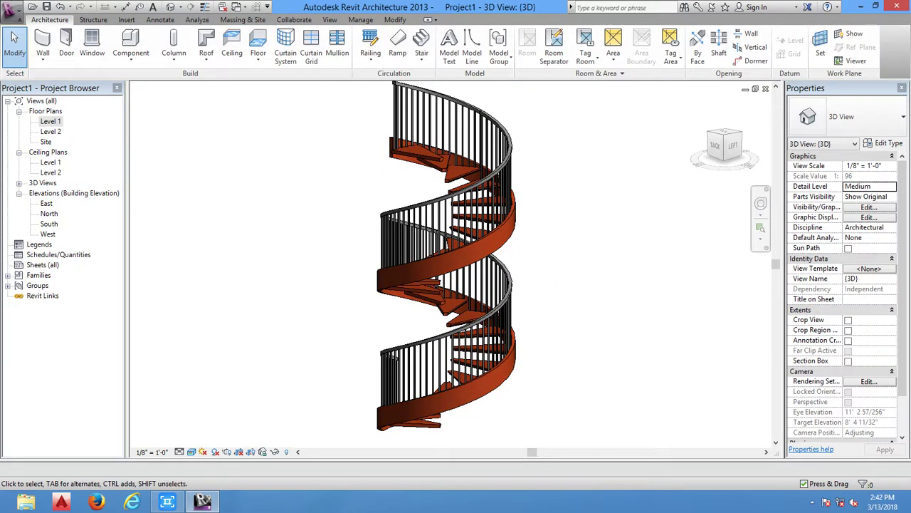
left_click(10, 11)
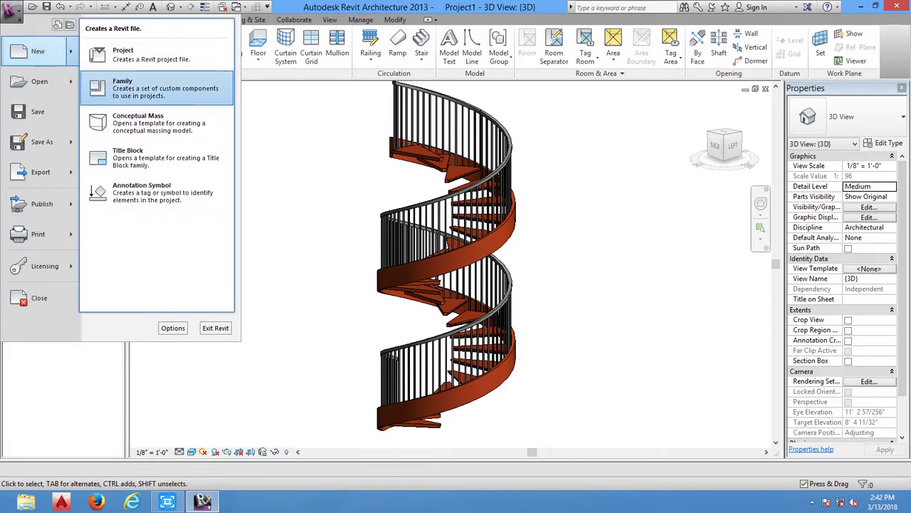
- Create a new family from the Baluster.rft template
left_click(157, 88)
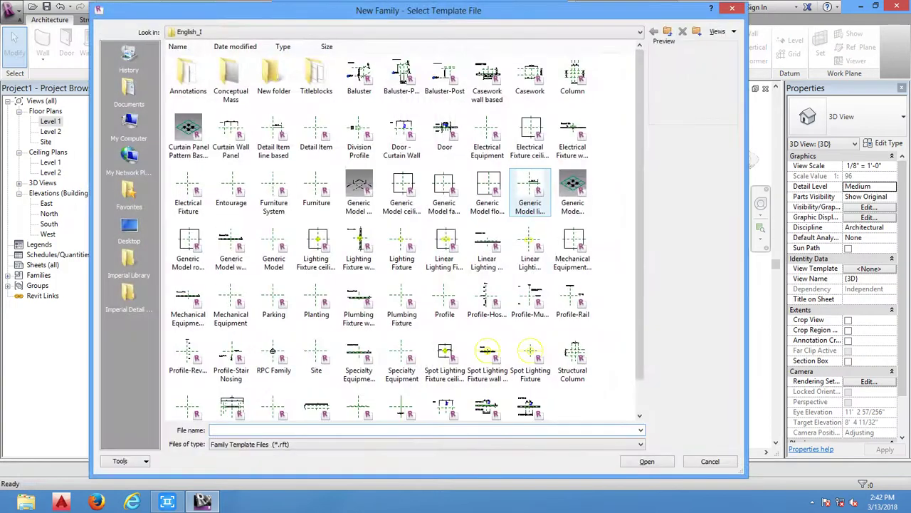
left_click(359, 74)
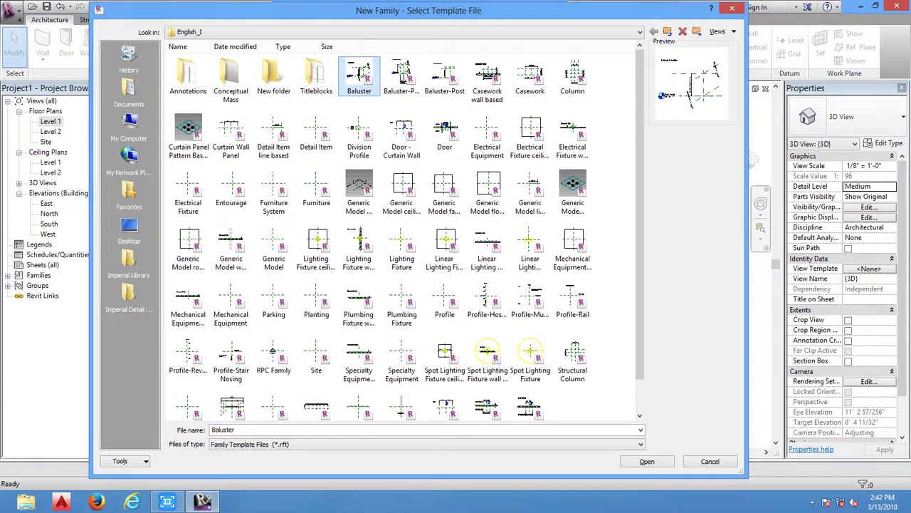
key("Return")
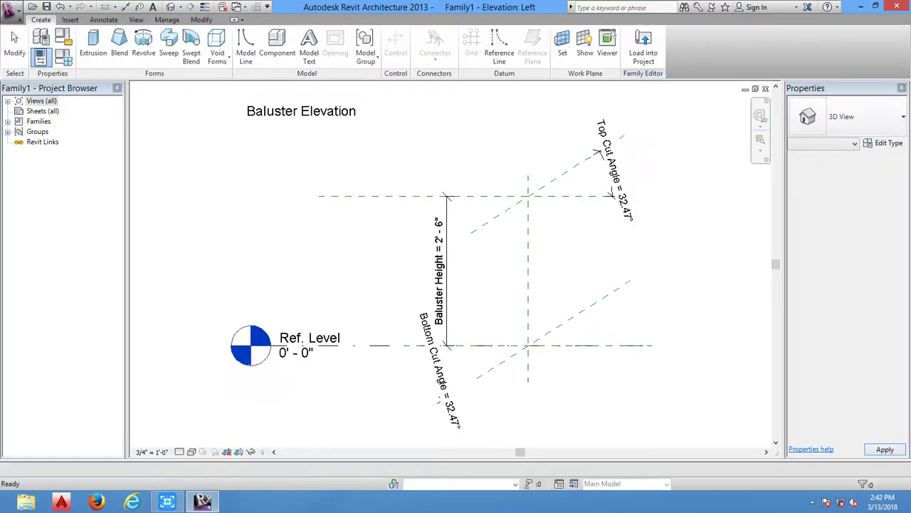
- Begin a revolve sketched on Reference Plane : Center (Left/Right)
left_click(143, 46)
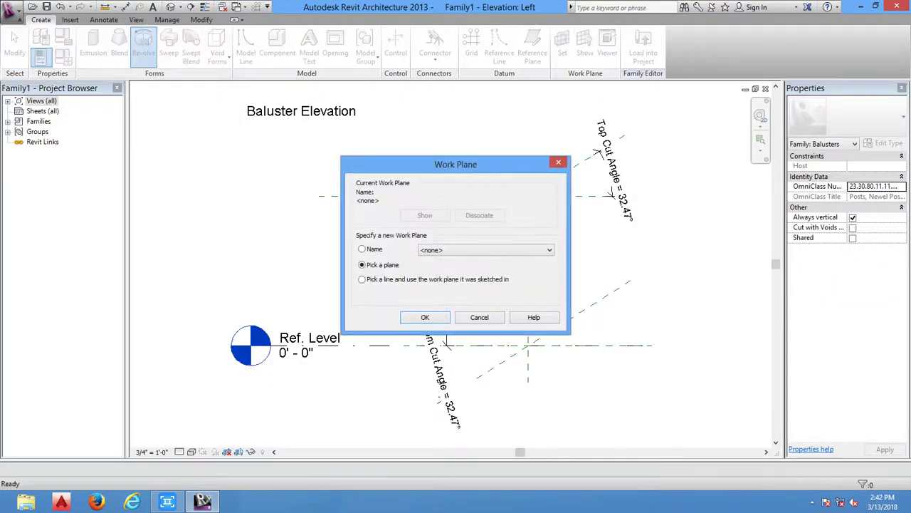
left_click(486, 250)
left_click(456, 321)
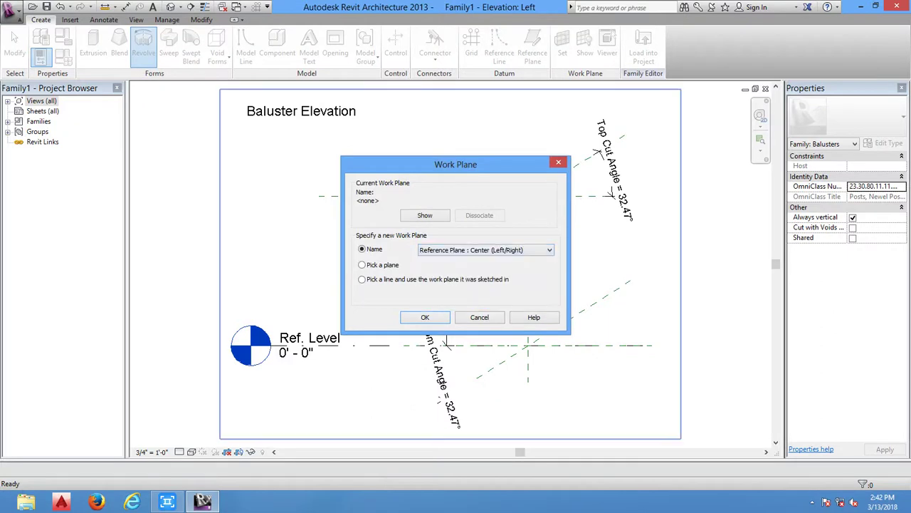
left_click(425, 317)
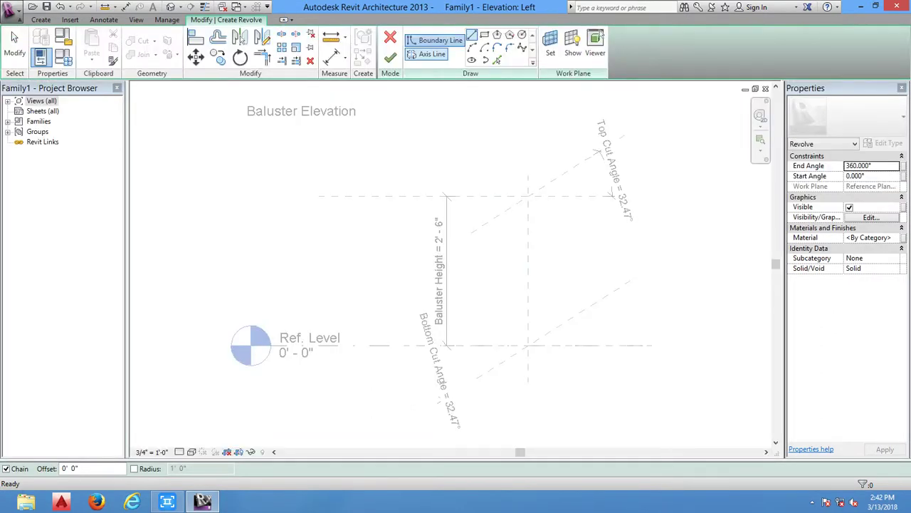
- Draw the vertical revolve axis along the centre reference plane
left_click(432, 54)
left_click(528, 181)
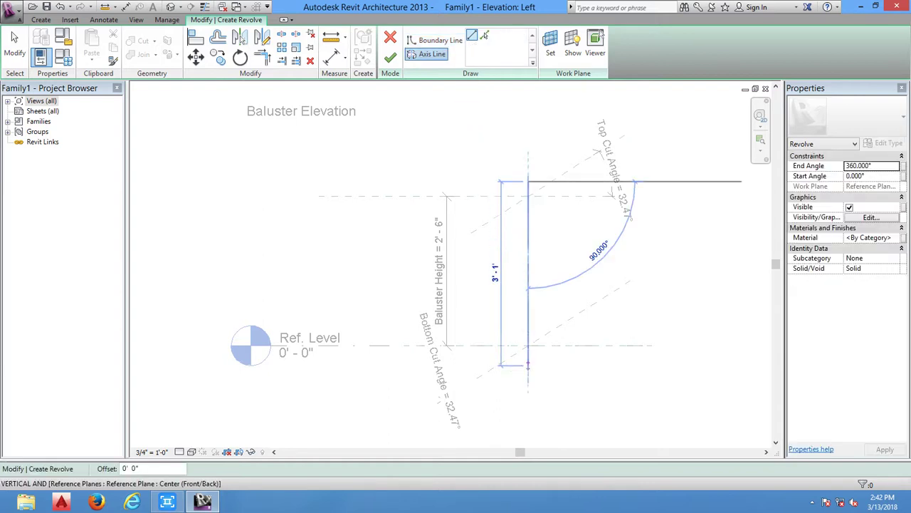
left_click(529, 365)
scroll(545, 274, "up", 2)
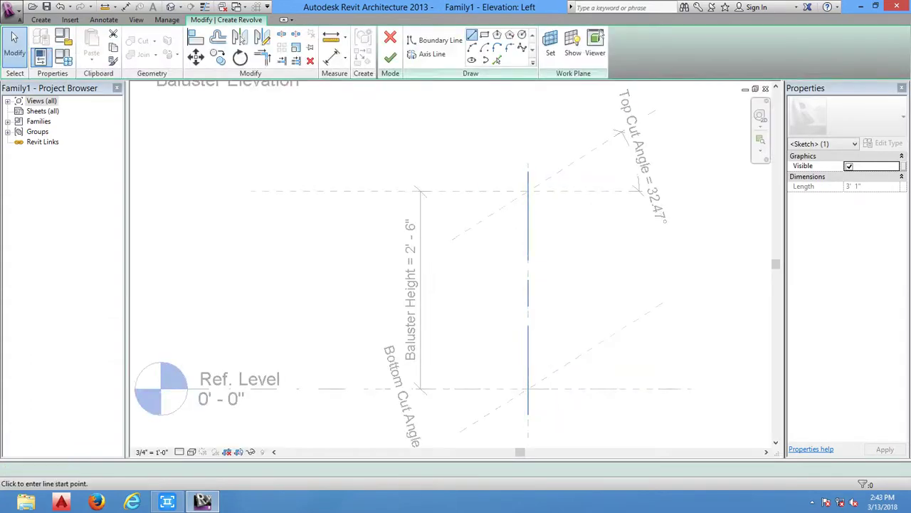
scroll(520, 187, "up", 2)
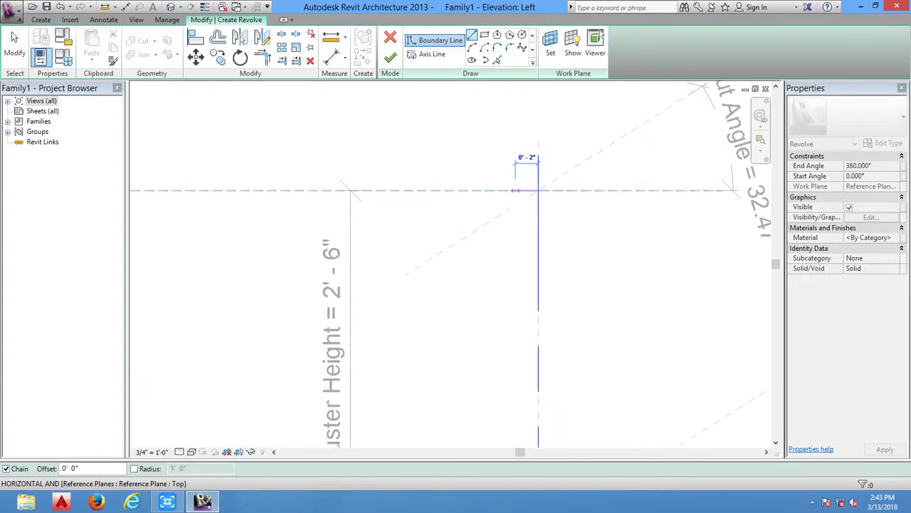
- Sketch the upper profile: a short step, an angled line, and a curved arc bulge
left_click(515, 190)
left_click(515, 226)
scroll(523, 227, "up", 1)
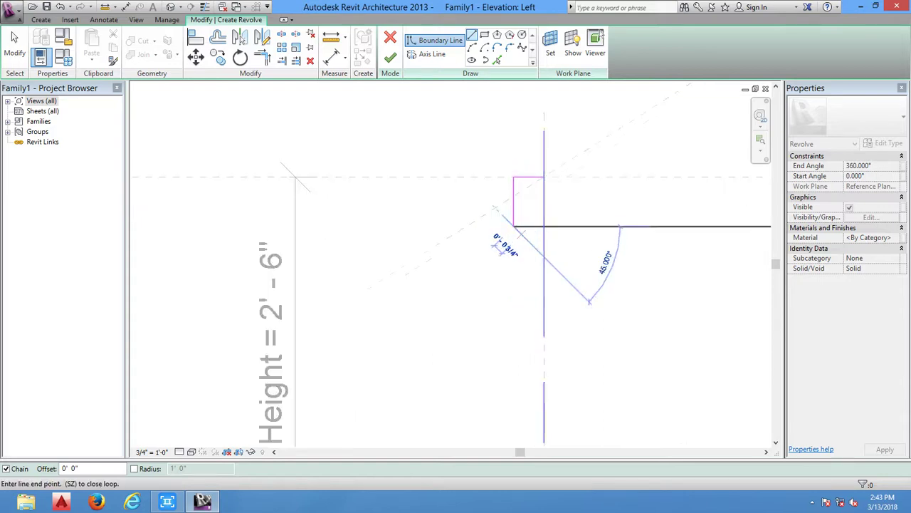
left_click(528, 227)
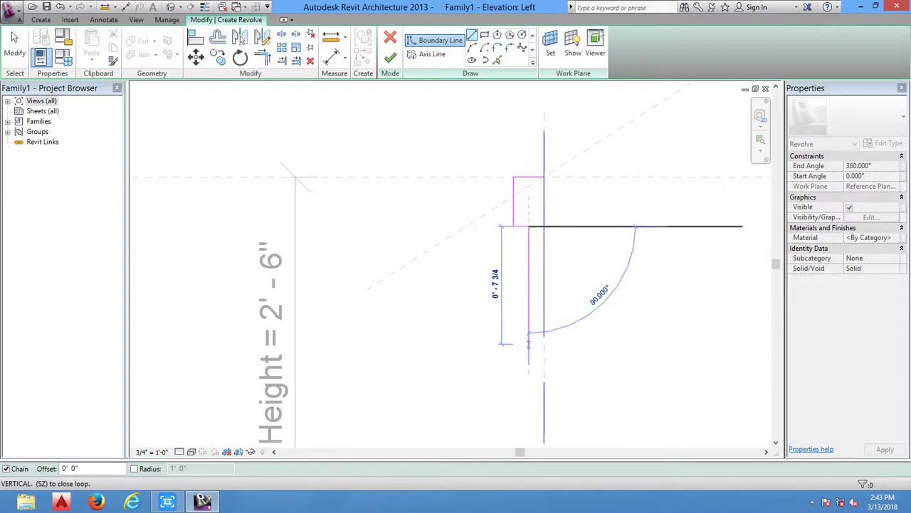
middle_click_drag(528, 343, 523, 307)
left_click(518, 244)
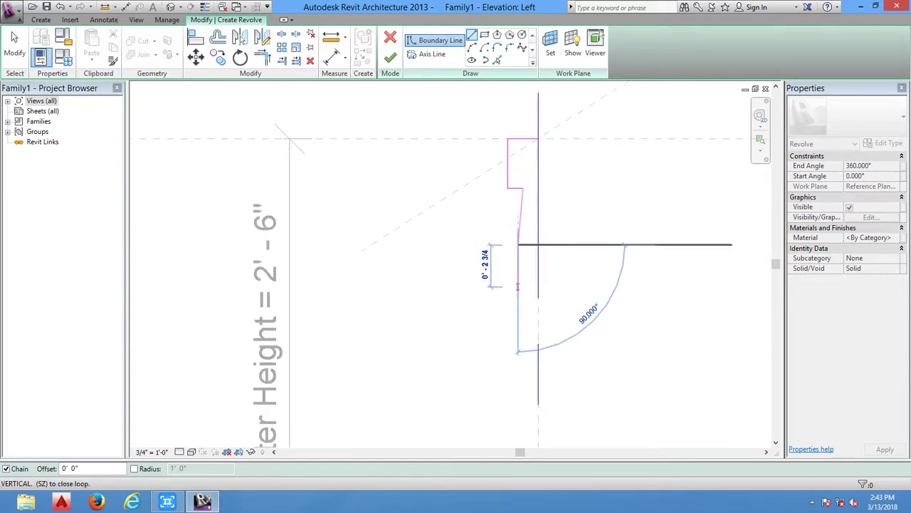
left_click(472, 46)
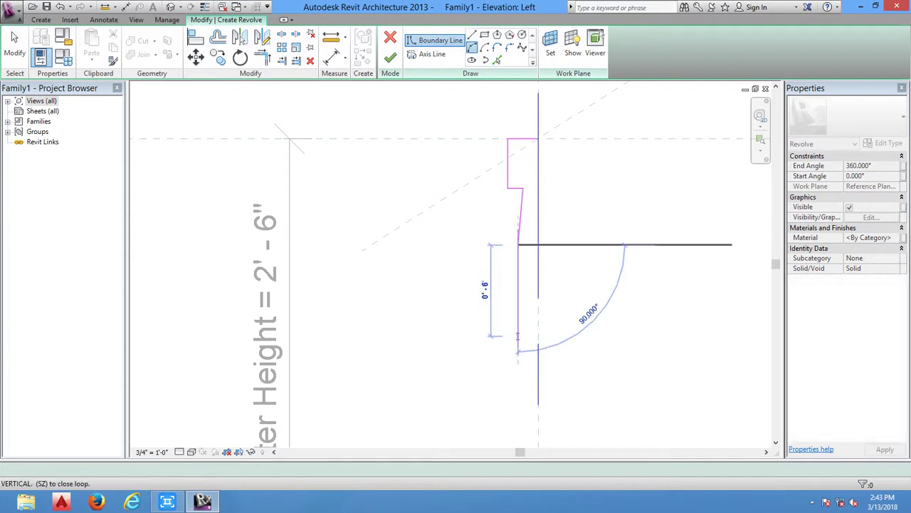
left_click(518, 358)
mouse_move(517, 301)
middle_mouse_down()
mouse_move(403, 216)
mouse_move(548, 249)
mouse_move(559, 212)
middle_mouse_up()
scroll(559, 212, "up", 2)
scroll(562, 214, "up", 1)
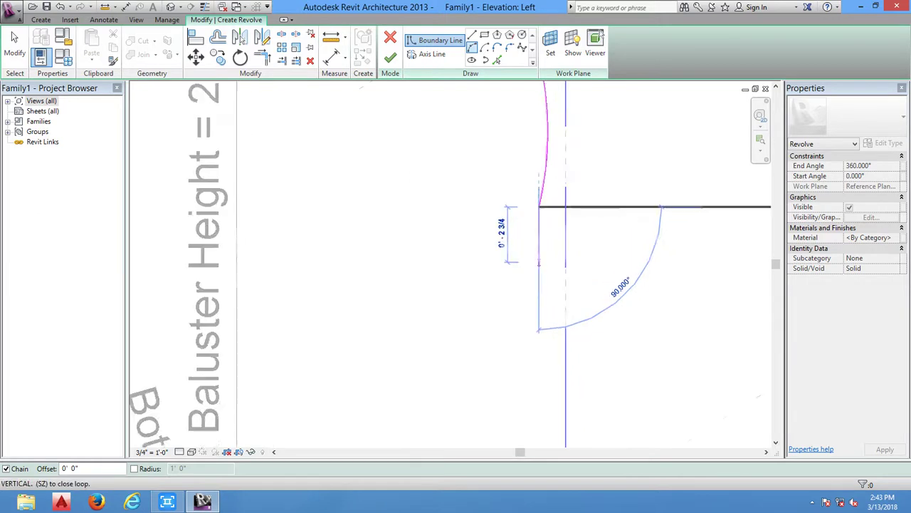
left_click(539, 252)
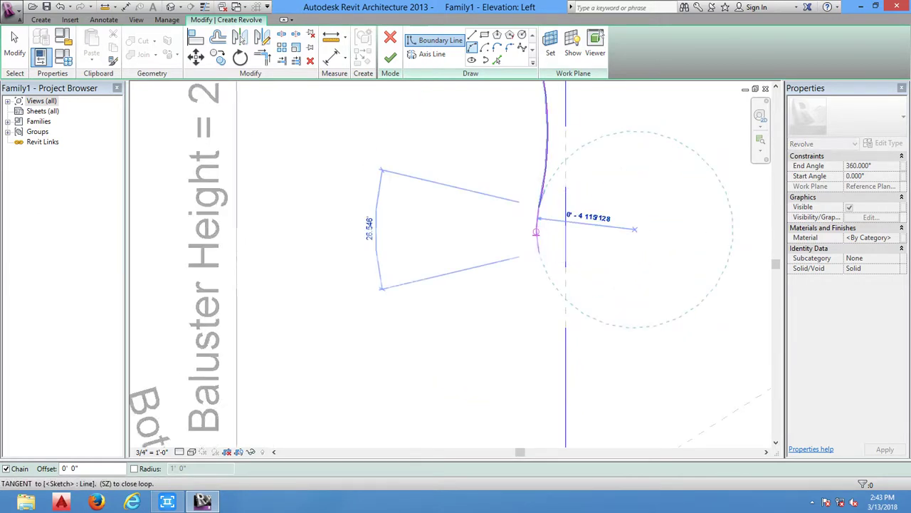
- Draw straight lines down to the base step and close the profile at the top
key("l")
key("i")
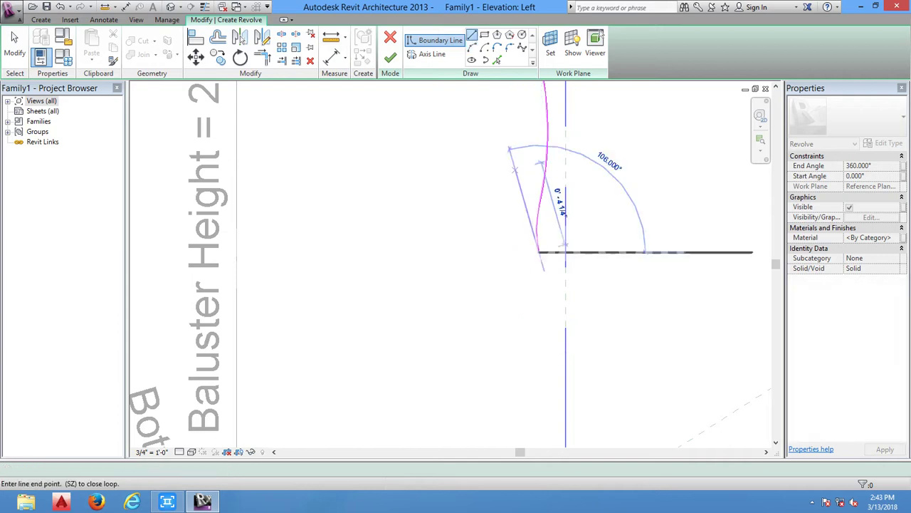
middle_click_drag(527, 370, 515, 178)
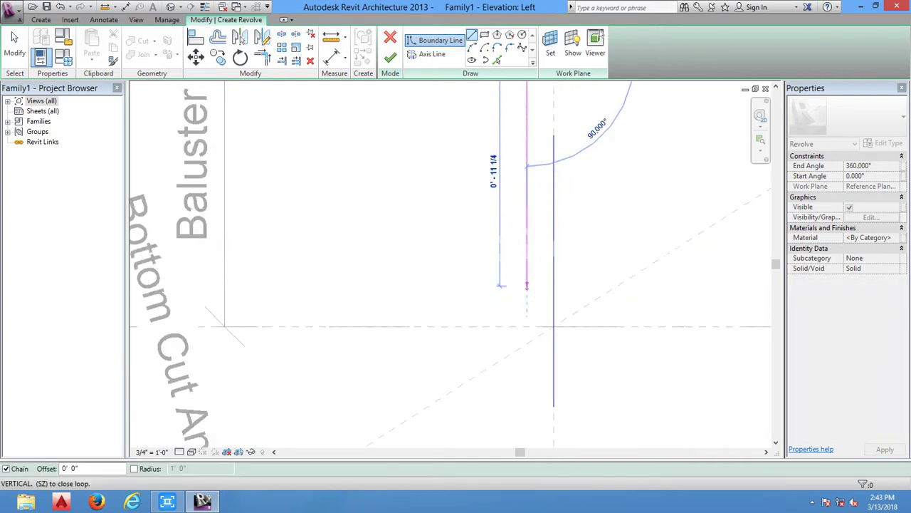
left_click(527, 295)
scroll(530, 320, "up", 2)
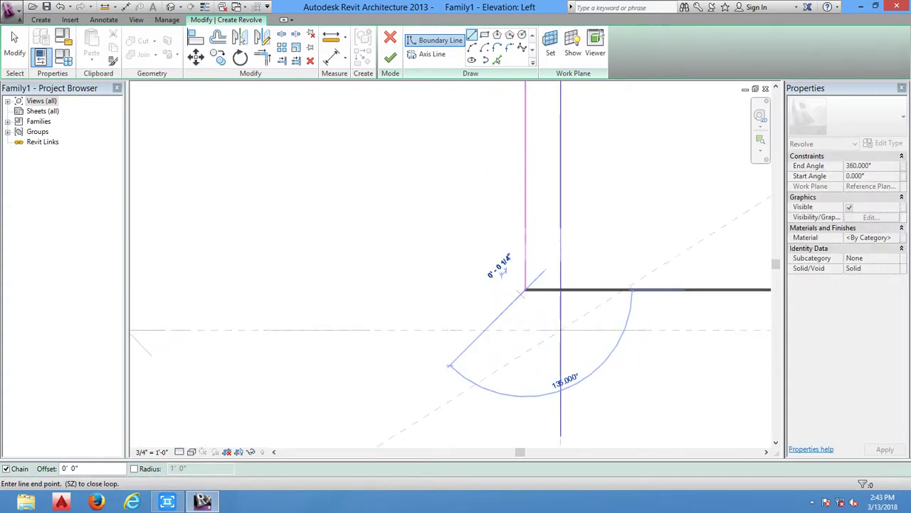
left_click(513, 290)
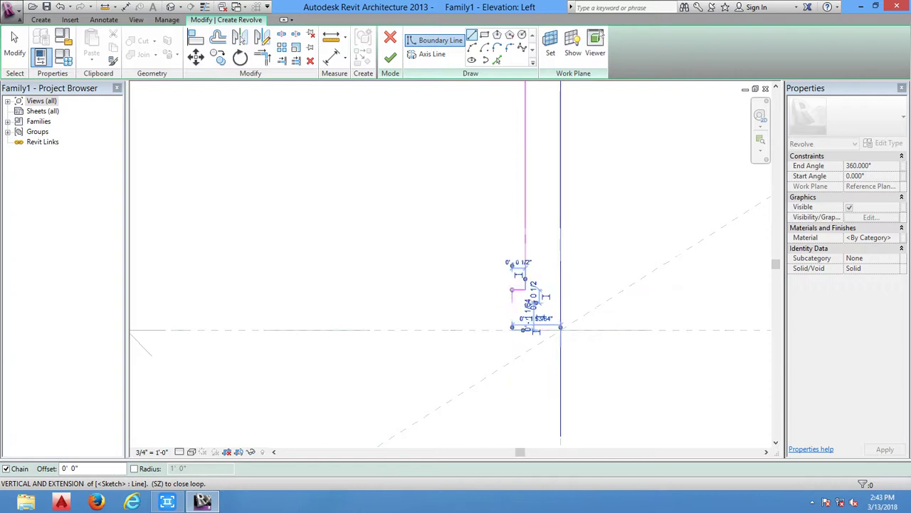
key("ctrl+z")
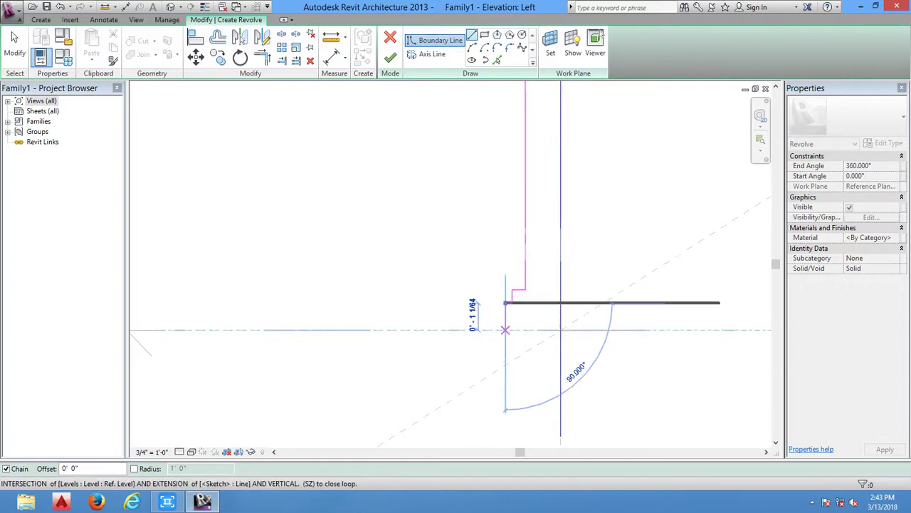
scroll(560, 327, "up", 3)
mouse_move(560, 327)
middle_mouse_down()
mouse_move(578, 306)
mouse_move(578, 320)
middle_mouse_up()
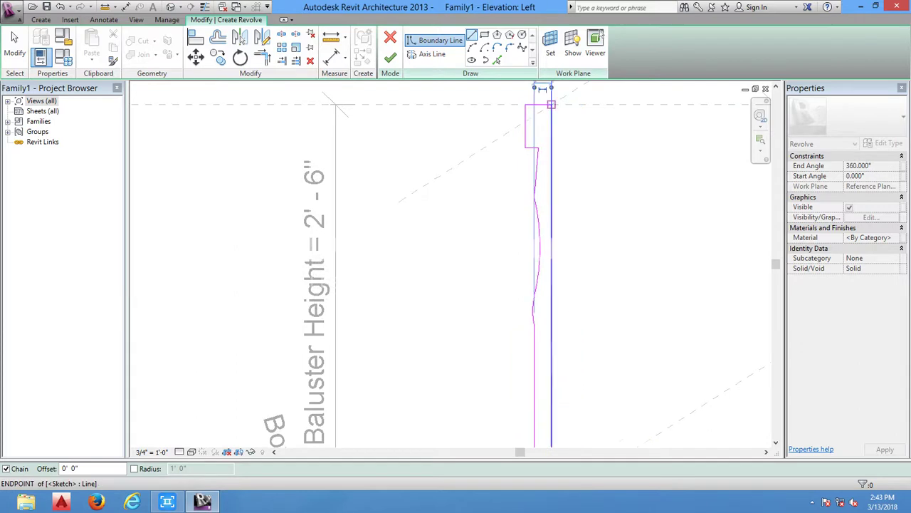
left_click(551, 104)
scroll(527, 93, "down", 3)
scroll(521, 285, "up", 1)
key("Escape")
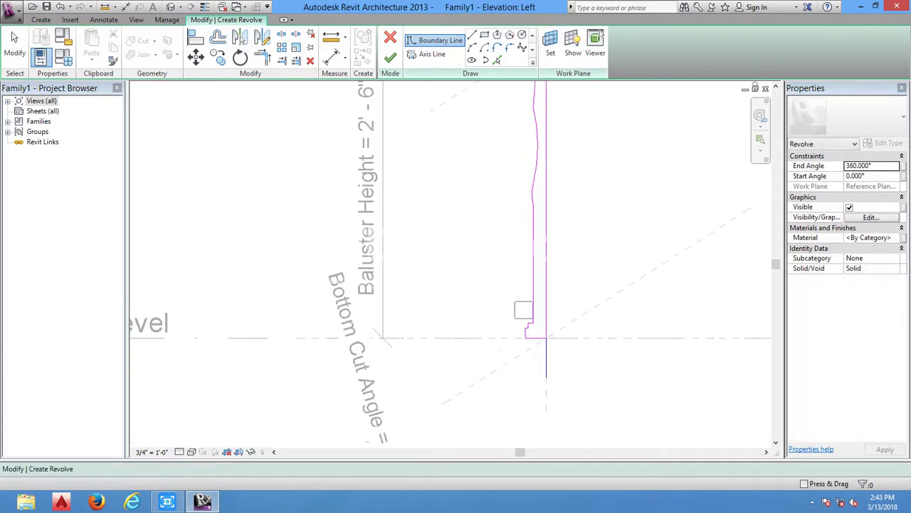
- Select the lower base sketch lines and check the short base line's length
left_click(528, 326)
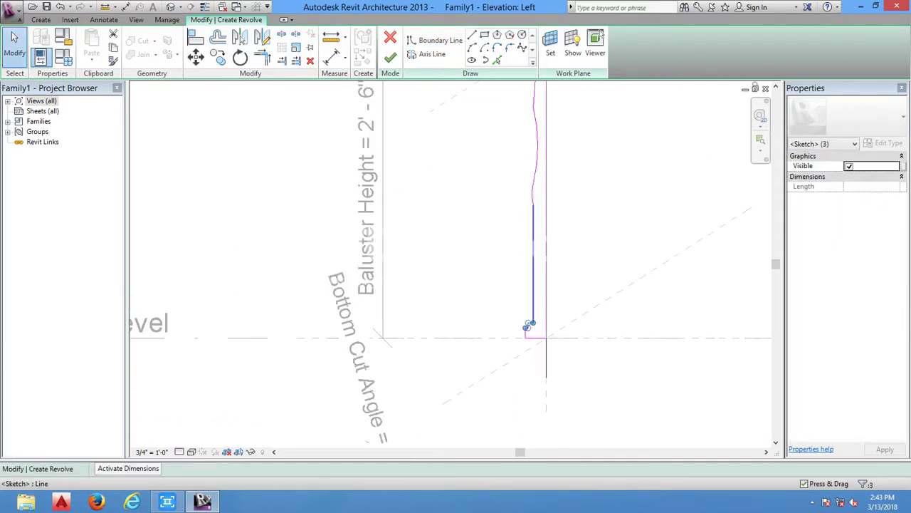
left_click_drag(531, 325, 533, 189)
left_click_drag(499, 240, 539, 336)
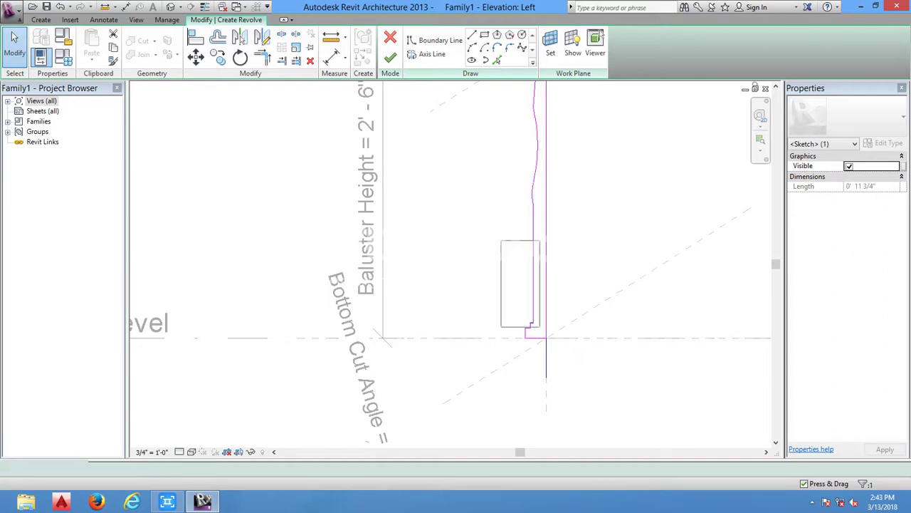
left_click(530, 326, "ctrl")
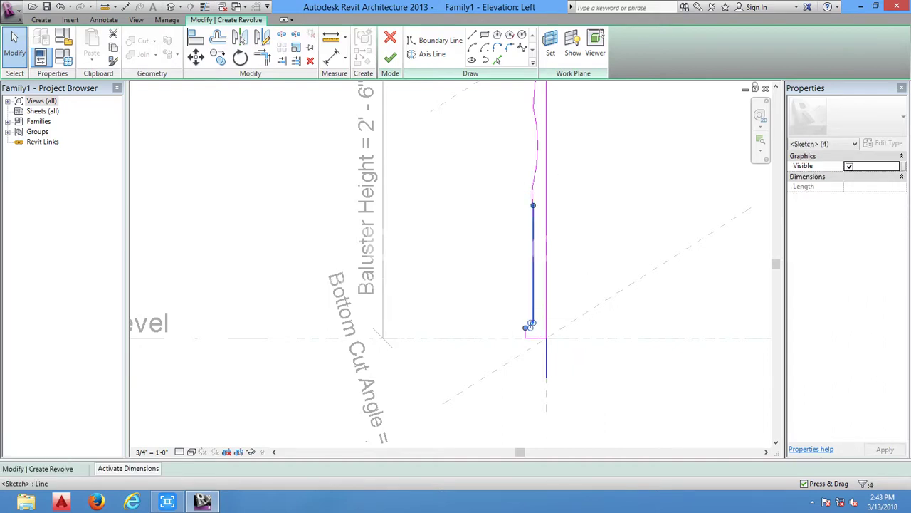
key("Escape")
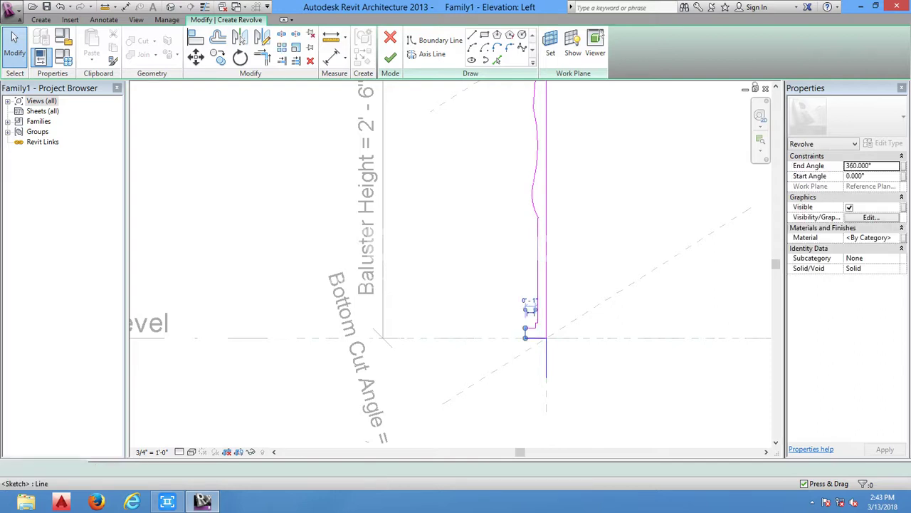
left_click(529, 307)
key("Escape")
middle_click_drag(530, 334, 512, 155)
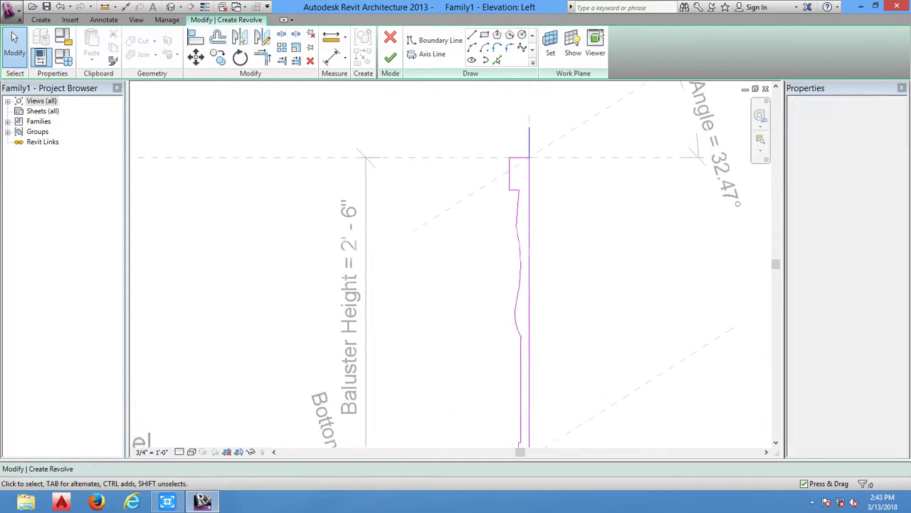
- Finish the revolve sketch to create the baluster solid and select it
left_click(390, 57)
middle_click_drag(503, 273, 443, 202)
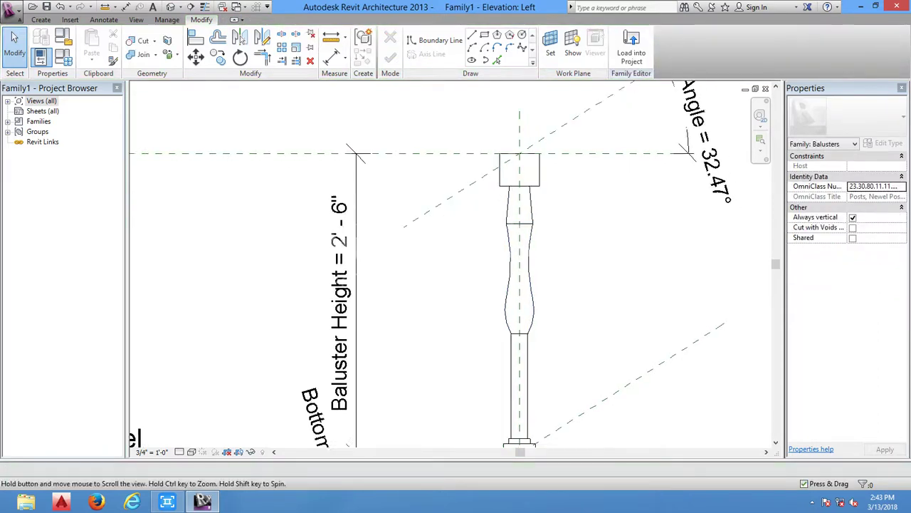
left_click(444, 203)
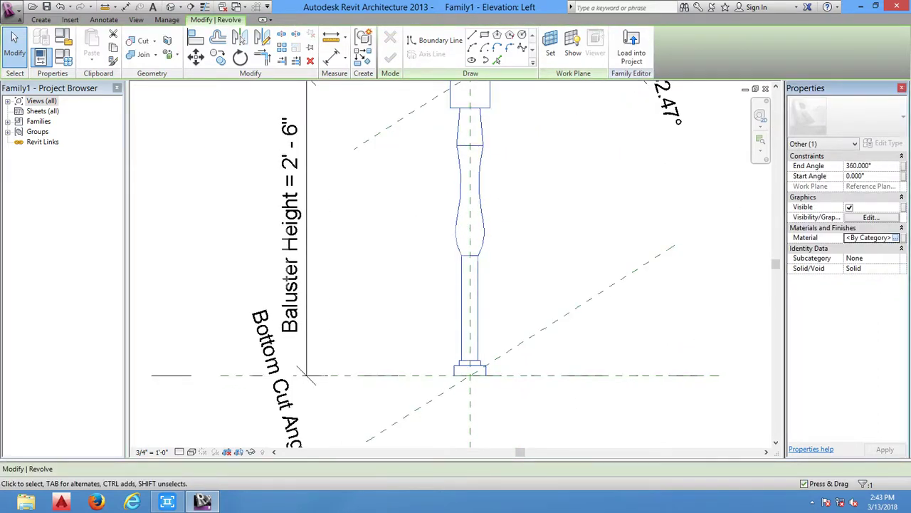
- Assign the baluster a duplicated Default(1) material with the Mahogany - Natural Low Gloss wood appearance
left_click(895, 237)
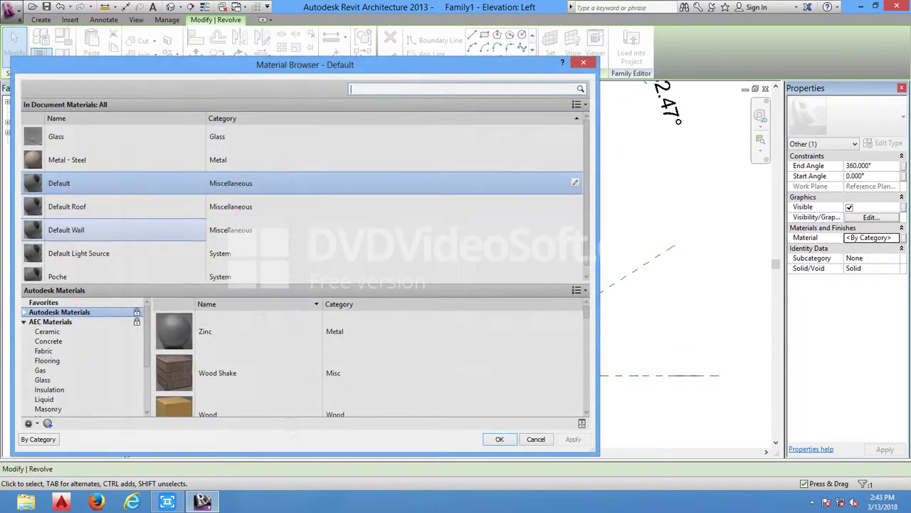
right_click(110, 178)
left_click(131, 193)
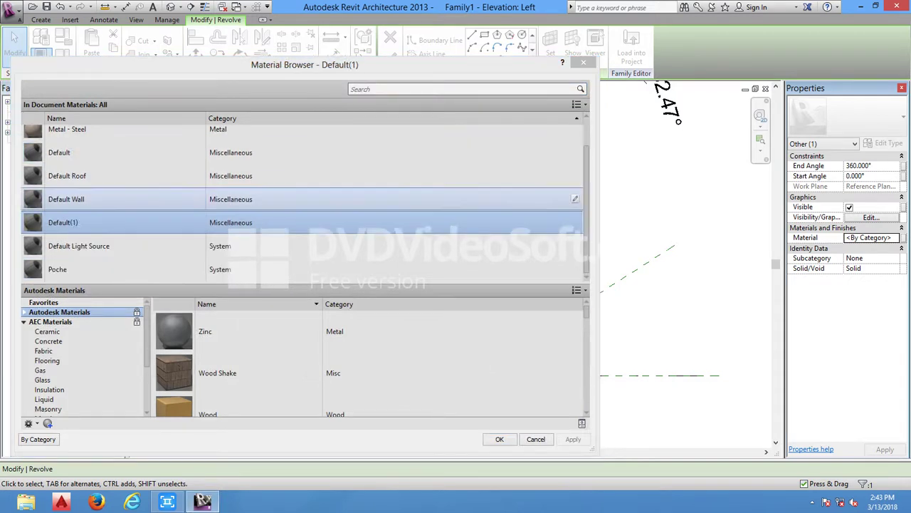
left_click(575, 222)
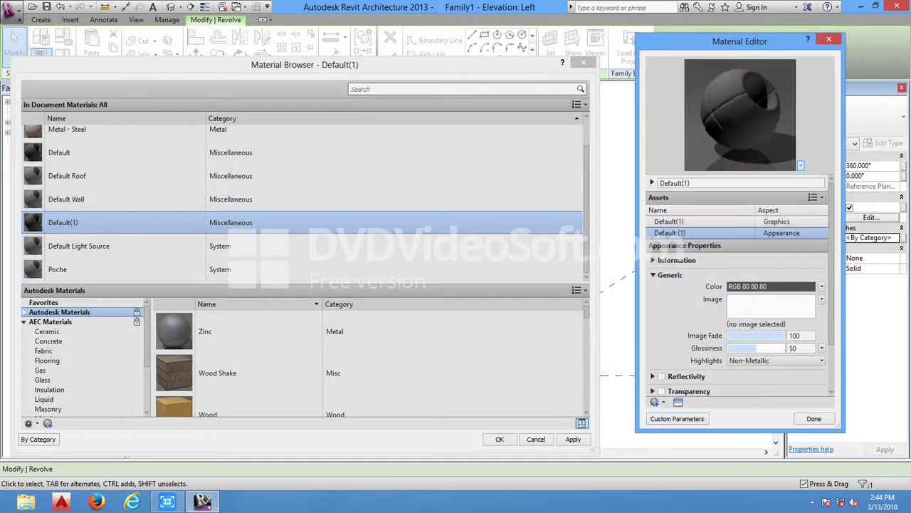
left_click(818, 197)
left_click(758, 250)
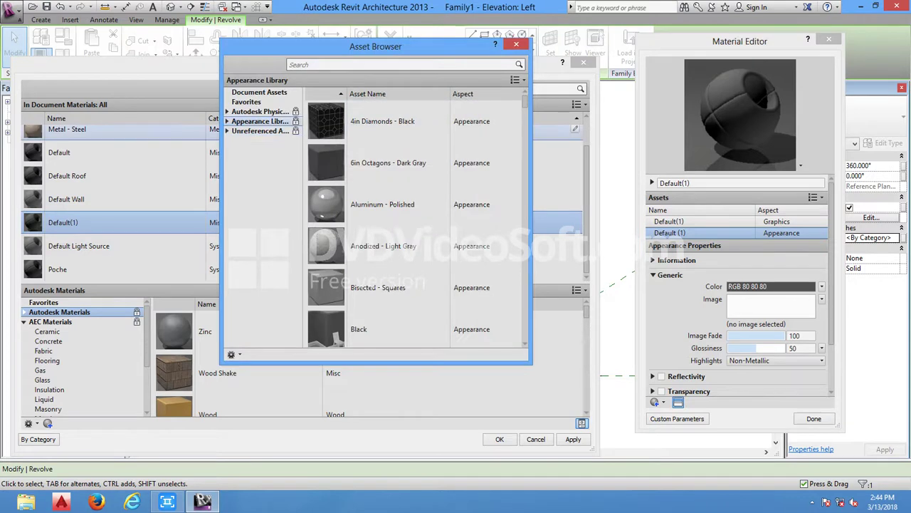
left_click(228, 121)
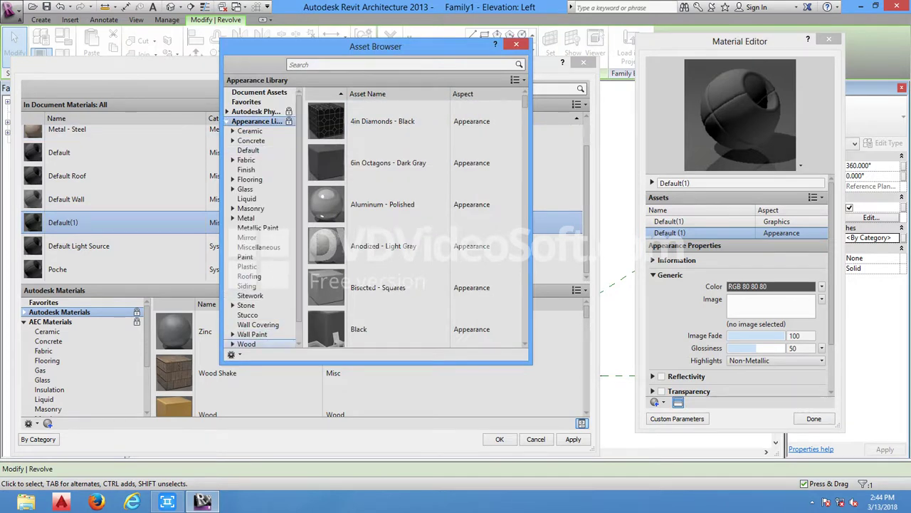
left_click(246, 344)
left_click(512, 284)
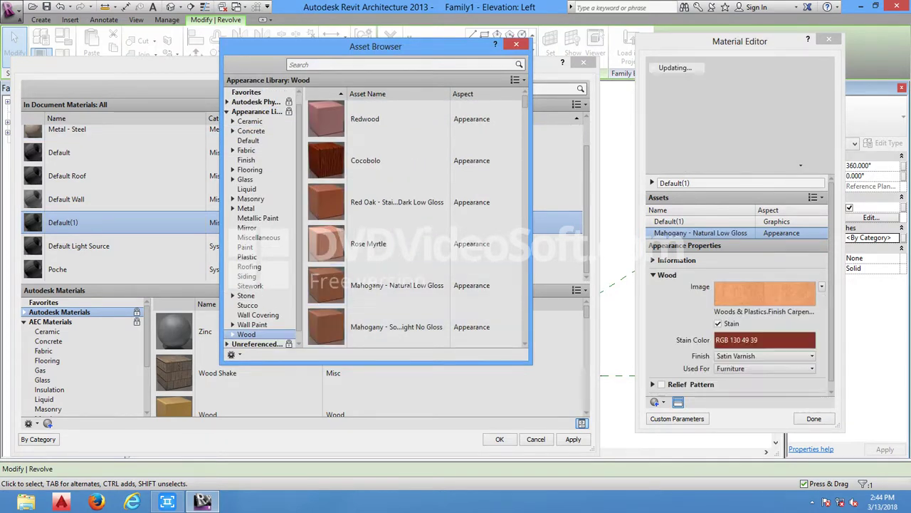
left_click(500, 438)
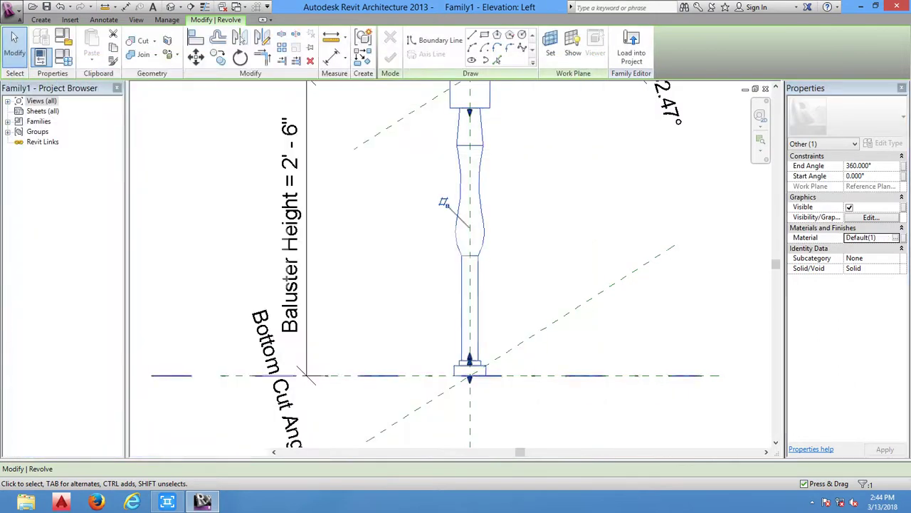
left_click(444, 205)
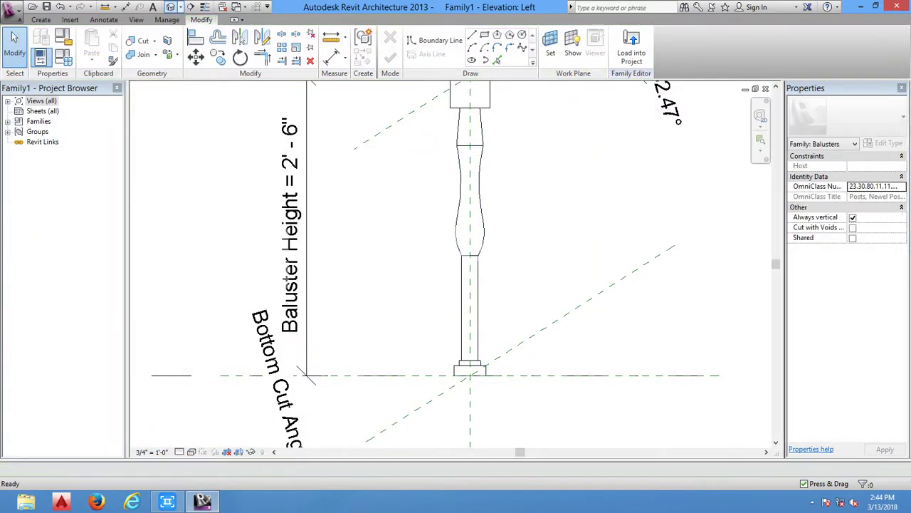
left_click(170, 7)
- Show the baluster in Realistic style, then select the spiral stair's railing in 3D
left_click(191, 452)
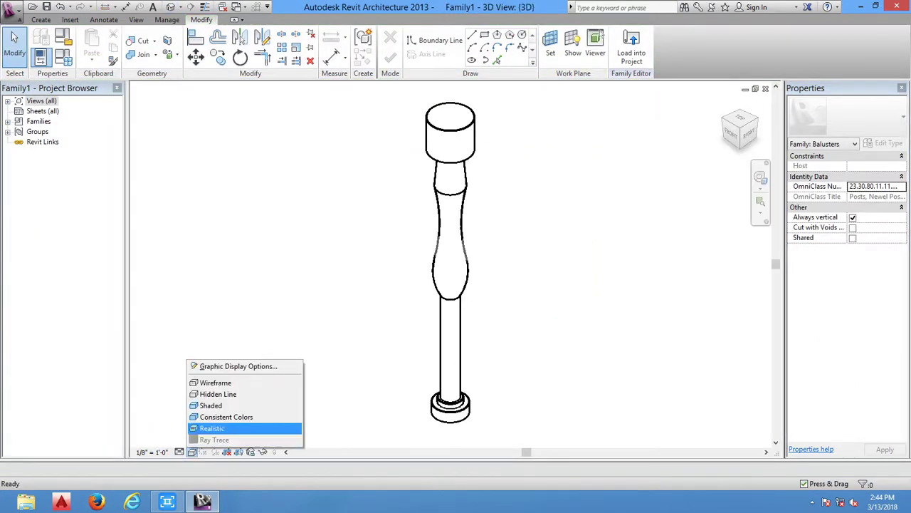
left_click(211, 428)
left_click(632, 44)
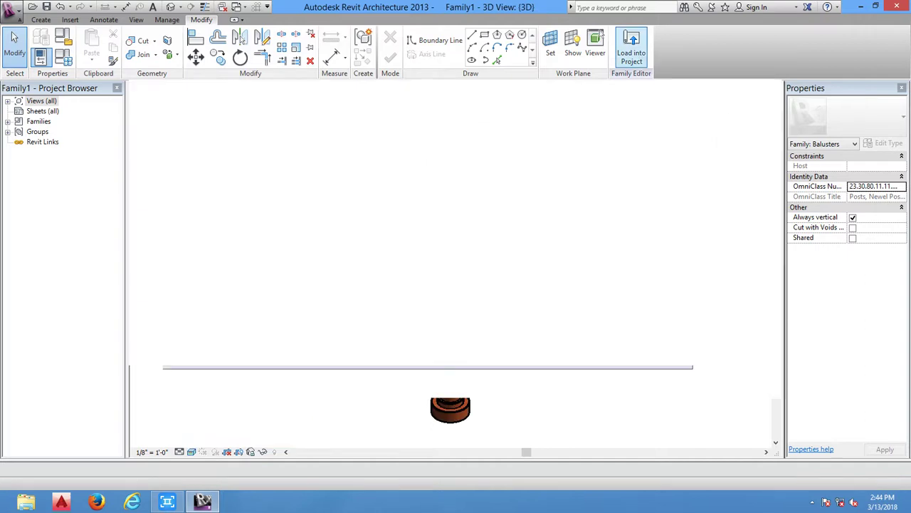
left_click(170, 6)
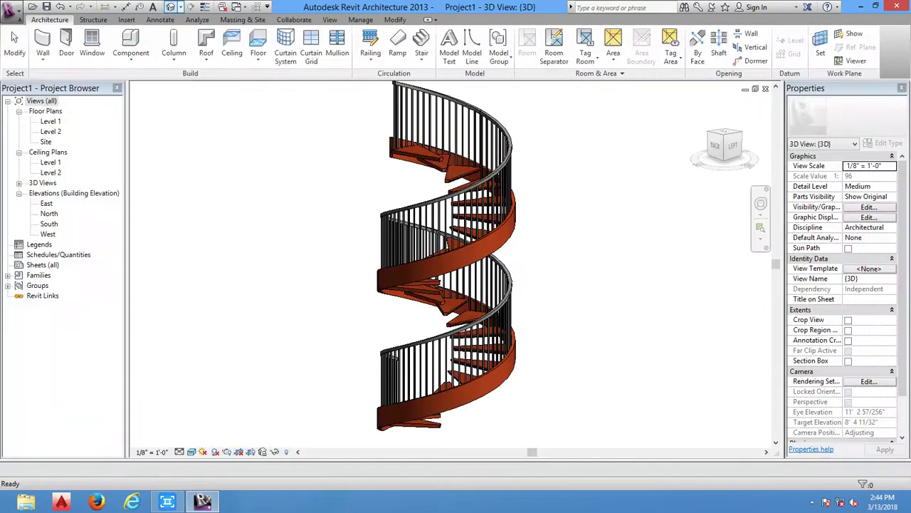
left_click(390, 356)
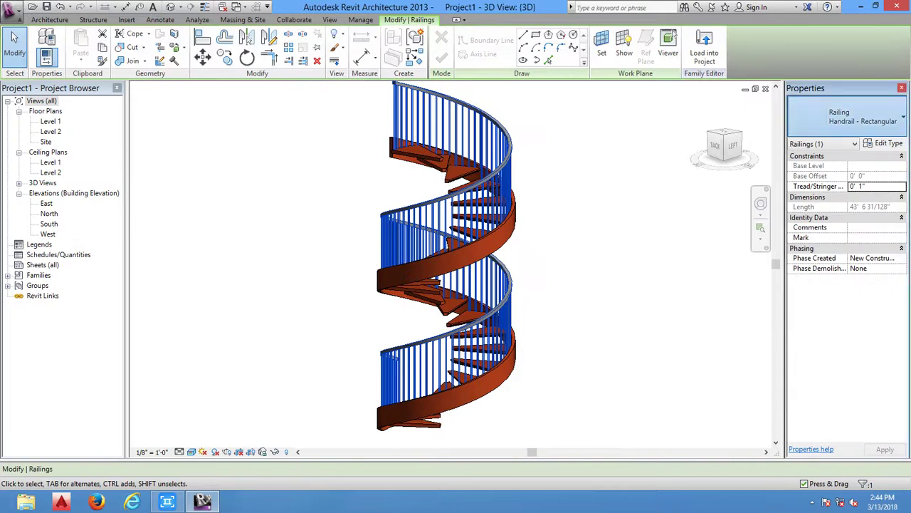
- Try setting the railing's regular baluster family to Family1, then cancel after the type error
left_click(848, 118)
left_click(834, 207)
left_click(884, 143)
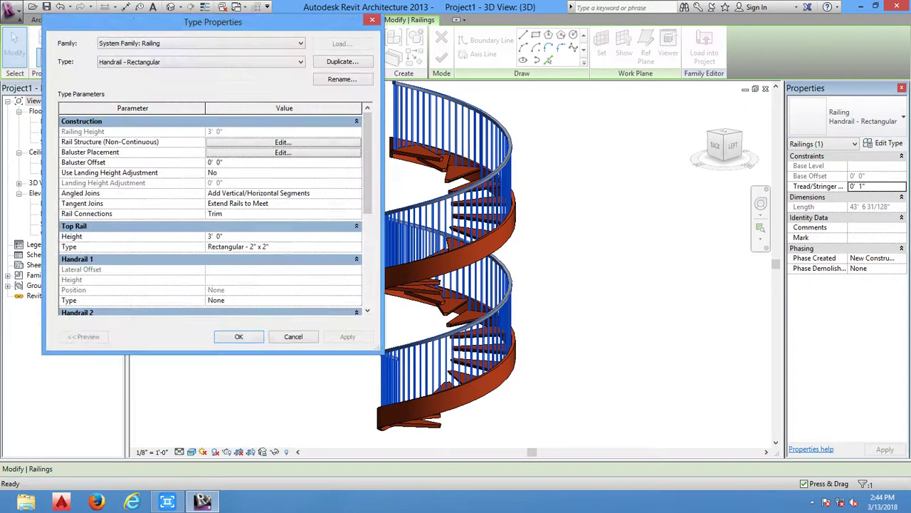
left_click(282, 152)
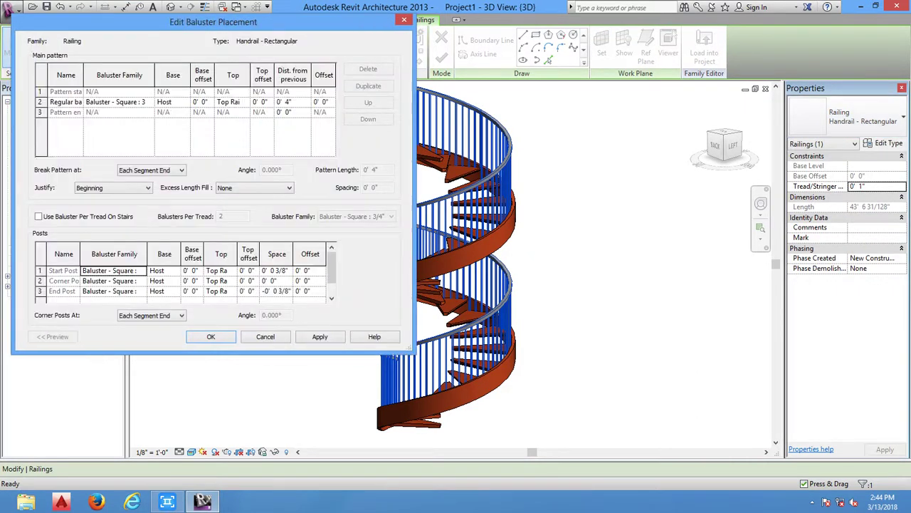
left_click(118, 102)
left_click(149, 102)
scroll(142, 136, "down", 2)
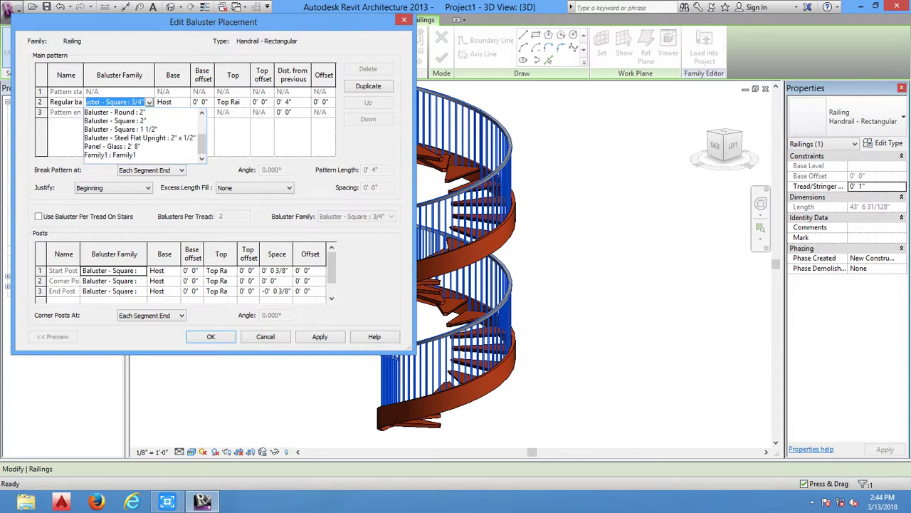
left_click(110, 154)
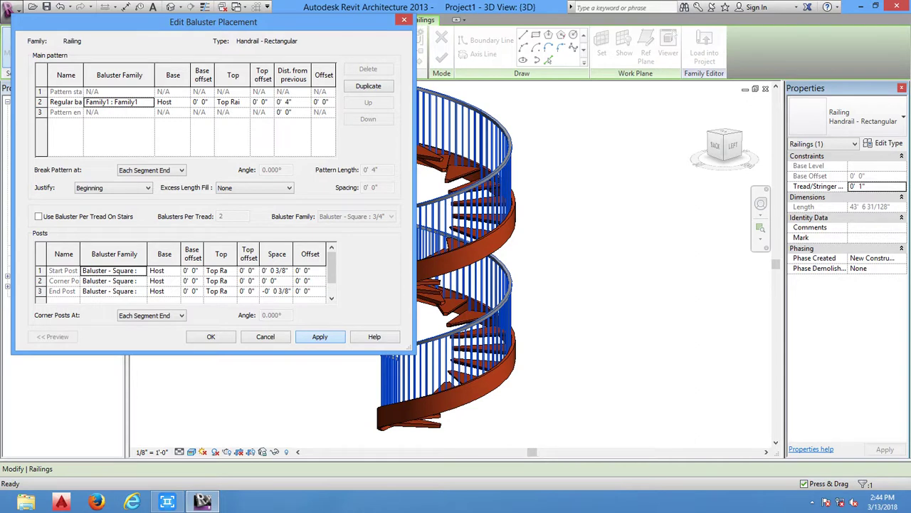
left_click(320, 336)
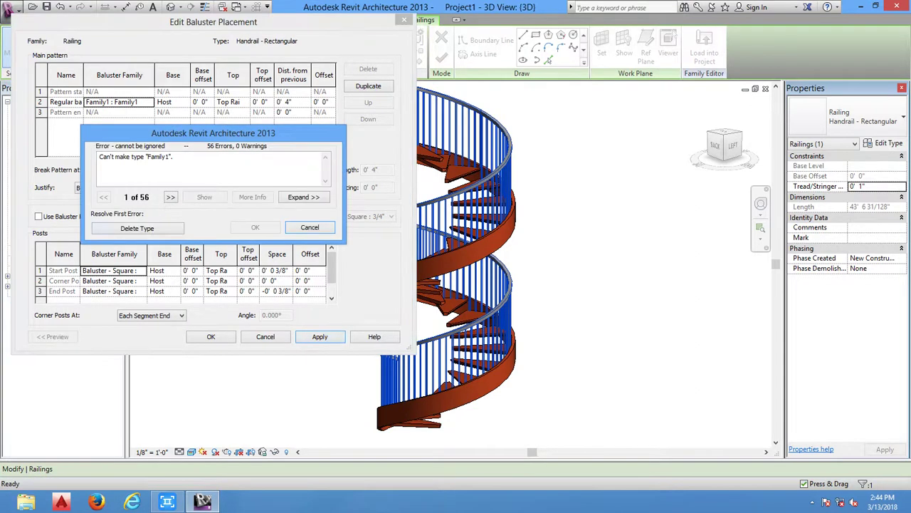
key("Escape")
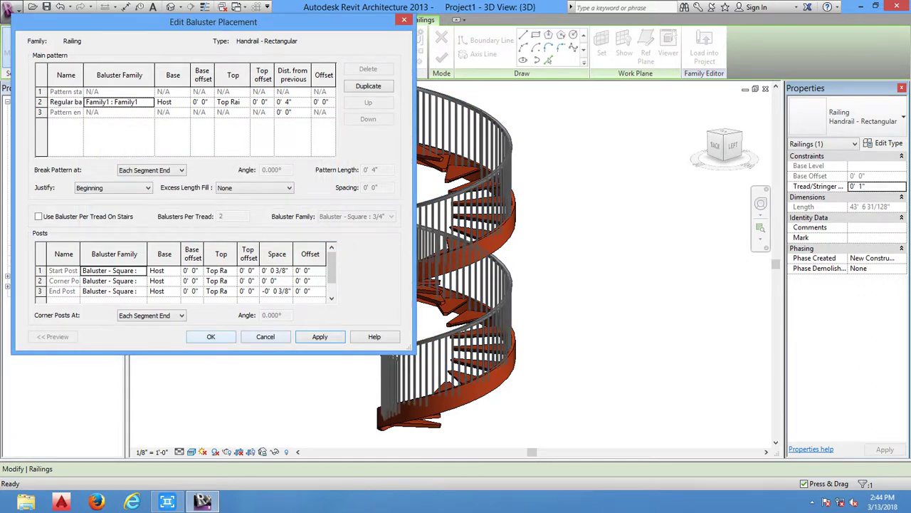
left_click(264, 336)
key("Escape")
key("Escape")
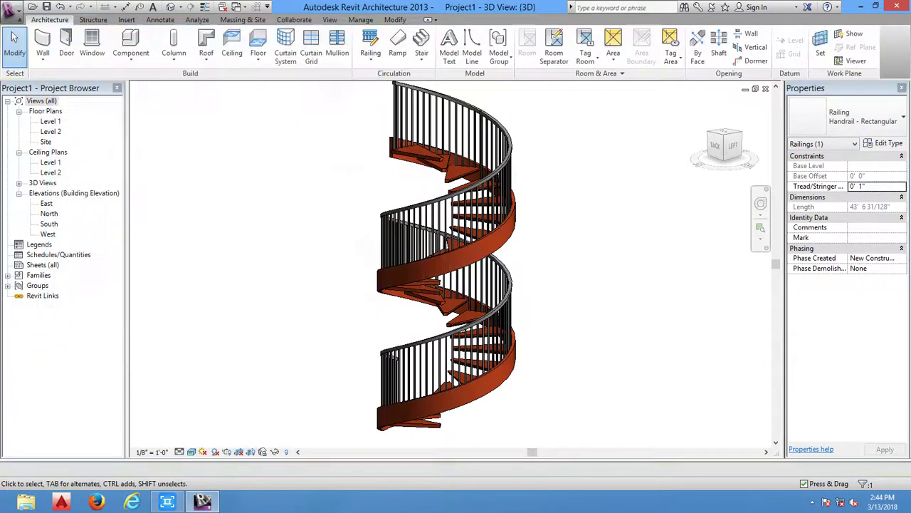
- In the Level 1 plan, attempt a circular architectural wall at the stair centre
double_click(50, 121)
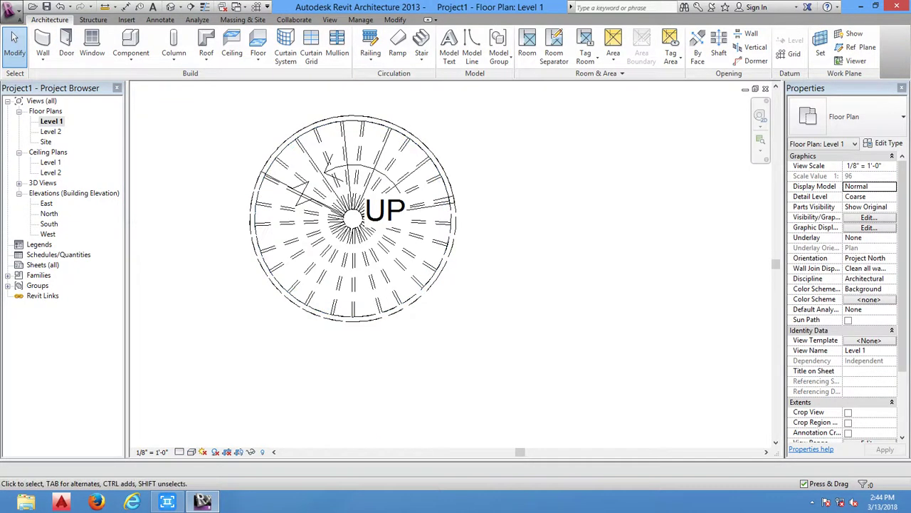
left_click(43, 61)
left_click(71, 95)
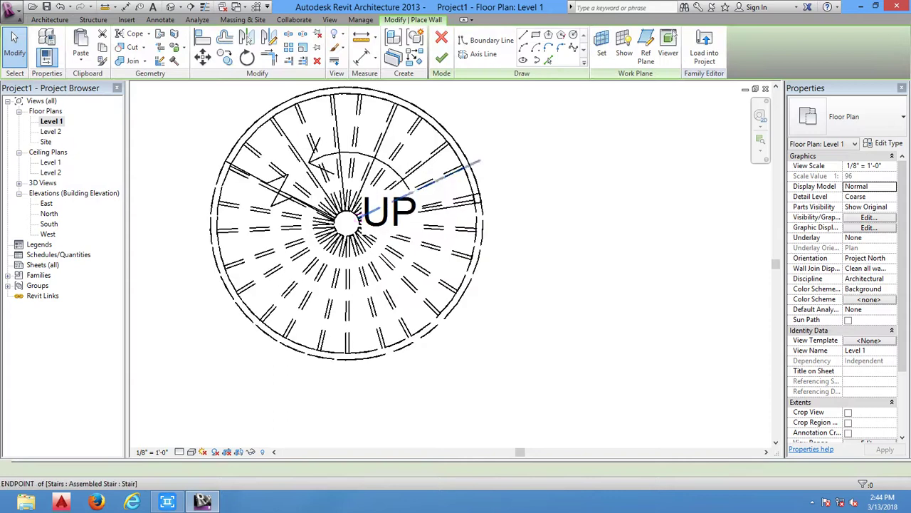
scroll(365, 208, "up", 3)
left_click(464, 20)
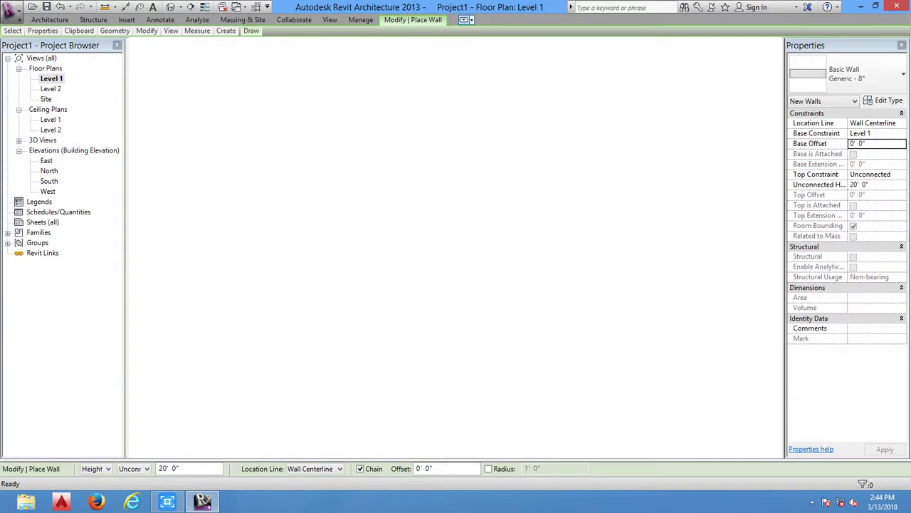
left_click(463, 19)
left_click(487, 34)
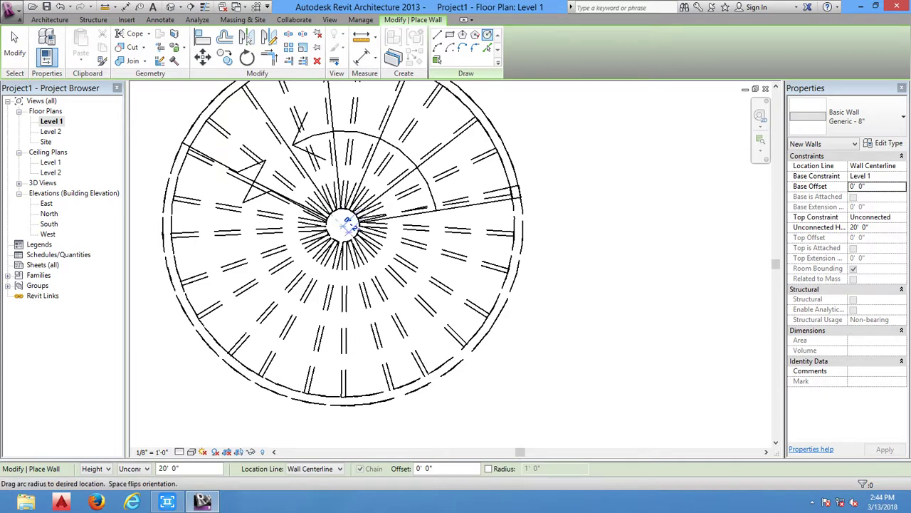
left_click(346, 223)
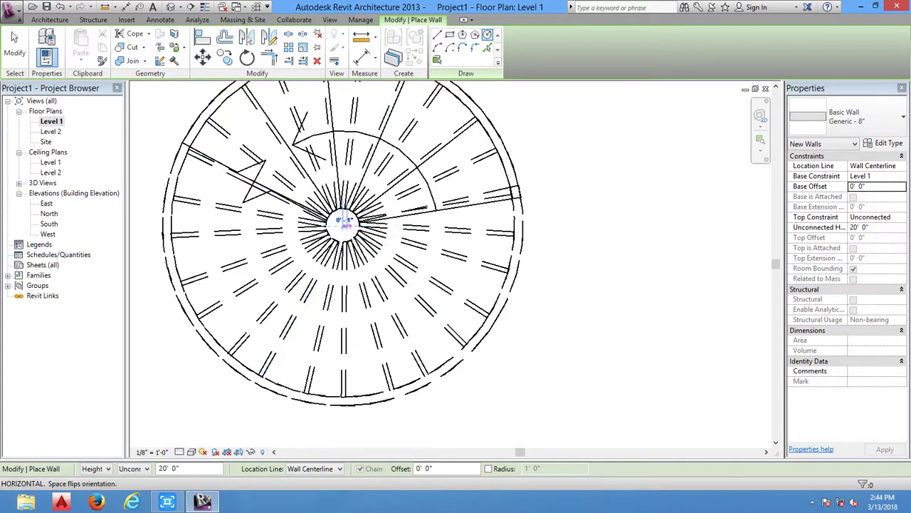
left_click(349, 221)
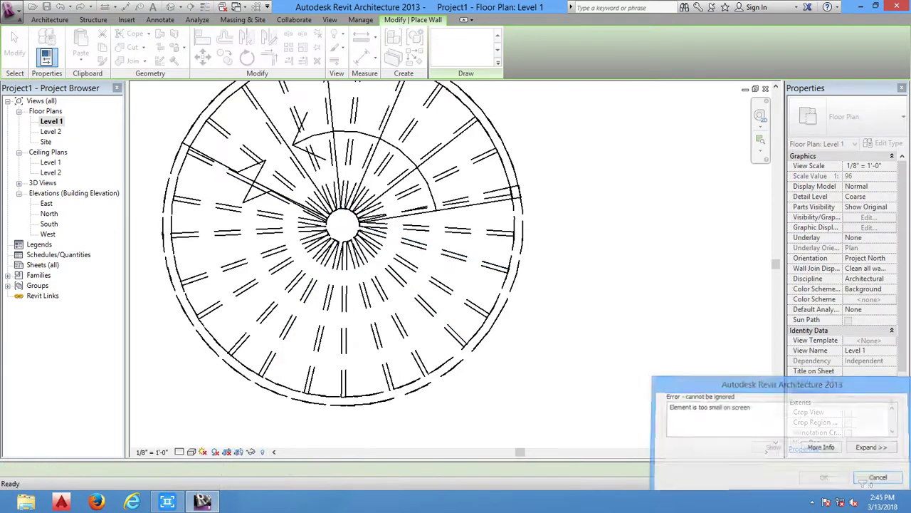
key("Escape")
key("Escape")
- Create wall type Generic - 8" 2 with a 2" structure and draw the central column wall
key("w")
key("a")
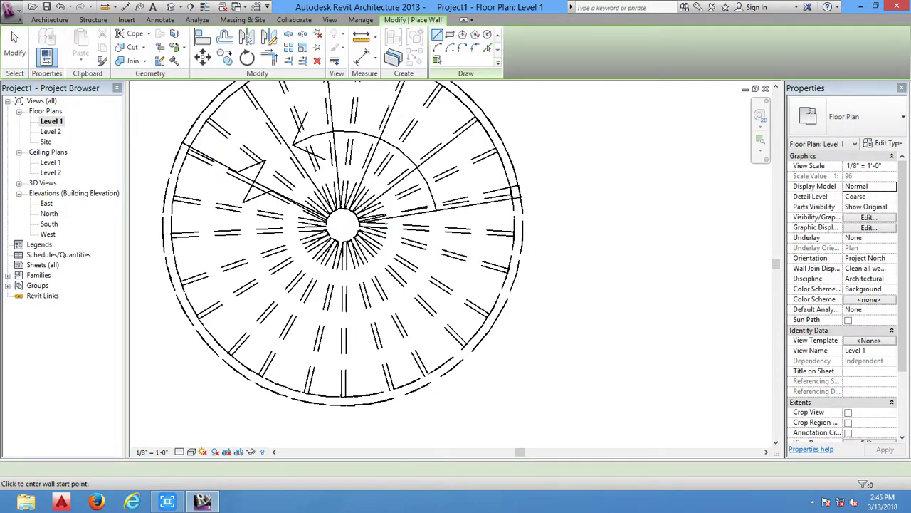
left_click(888, 142)
left_click(343, 61)
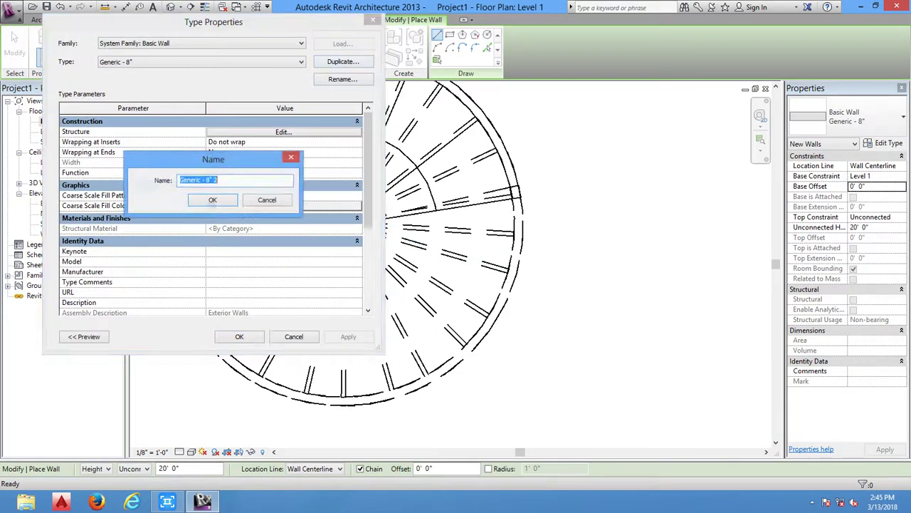
left_click(211, 197)
left_click(284, 132)
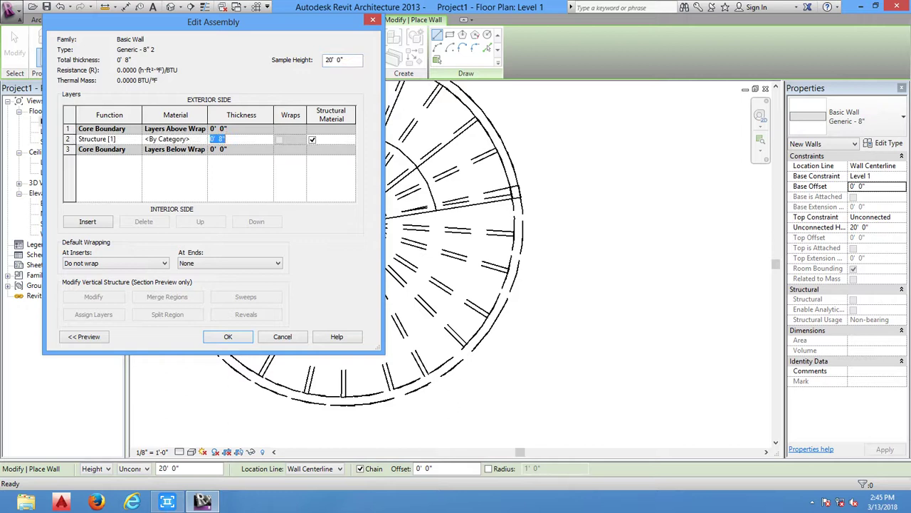
key("Return")
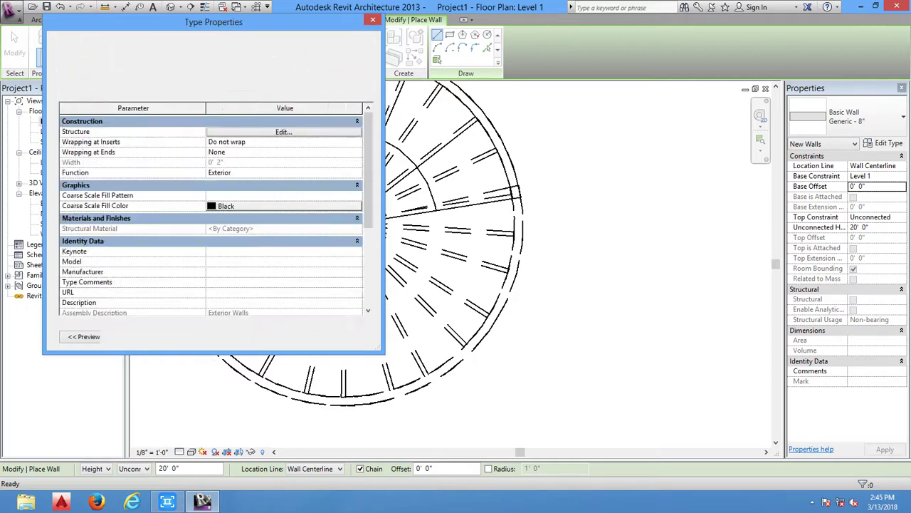
key("Return")
key("p")
key("l")
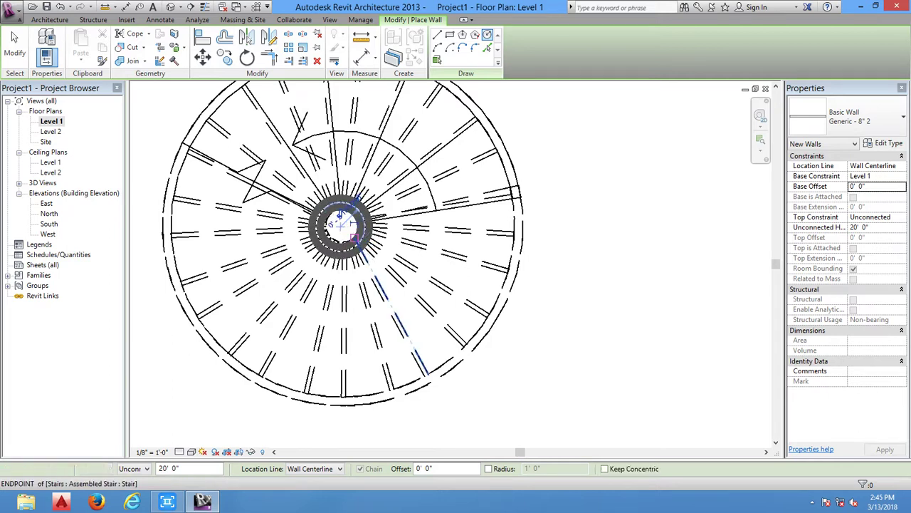
key("Escape")
key("Escape")
- In 3D, select both halves of the central column wall and set Unconnected Height to 15' 0"
key("3")
key("d")
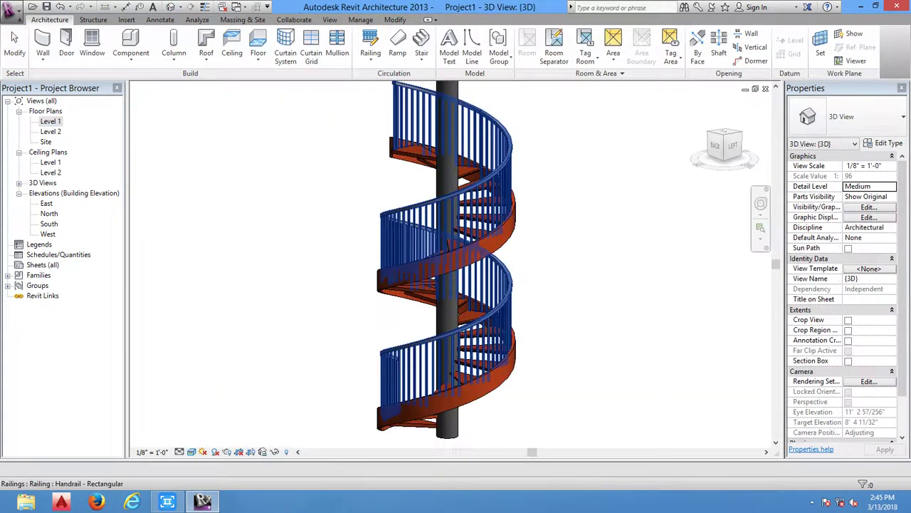
scroll(447, 260, "down", 2)
mouse_move(447, 260)
middle_mouse_down("shift")
mouse_move(447, 227)
mouse_move(435, 285)
mouse_move(448, 288)
middle_mouse_up("shift")
left_click(436, 285)
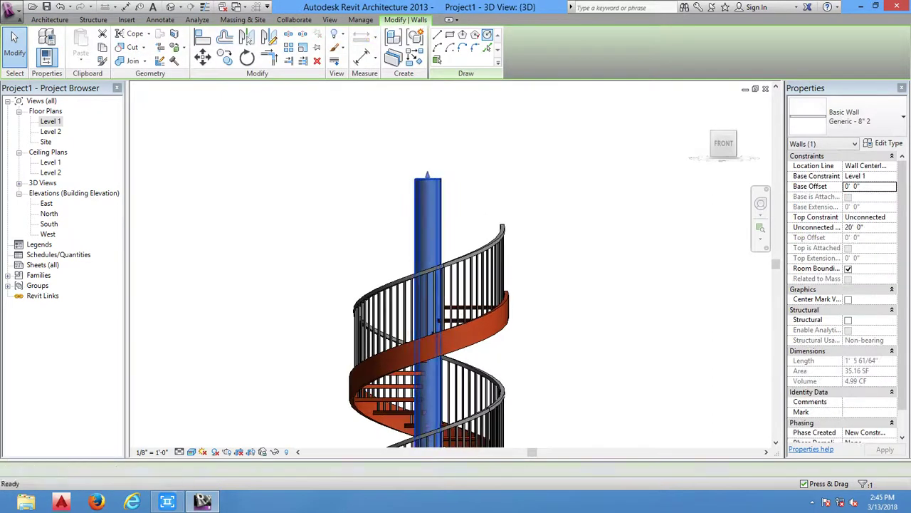
left_click(431, 285, "ctrl")
type("15")
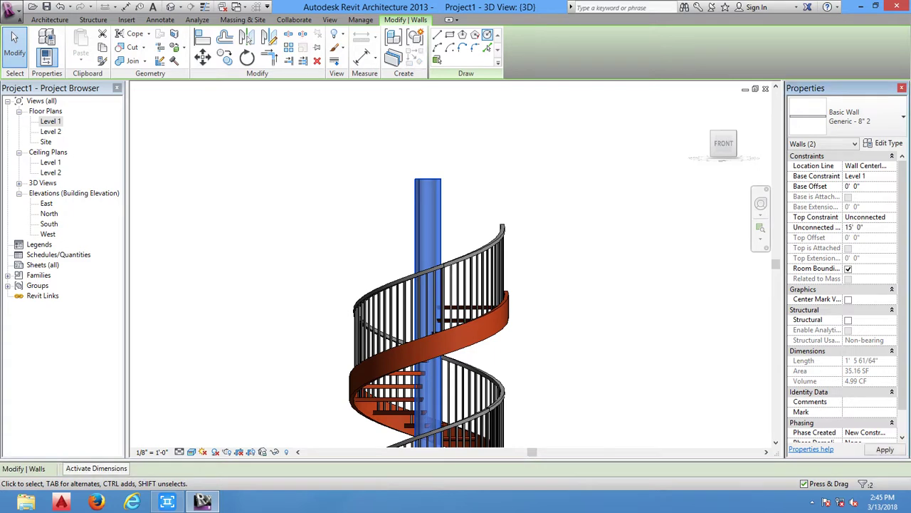
key("Return")
key("Escape")
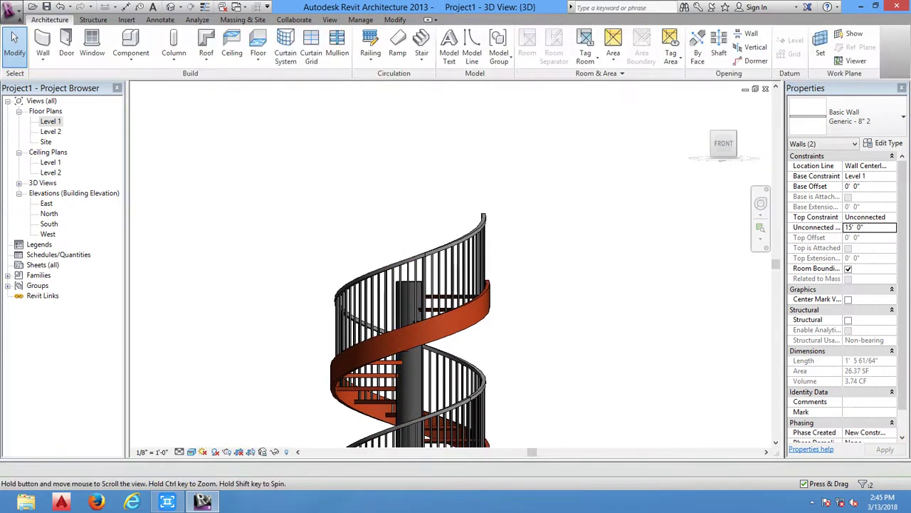
mouse_move(441, 285)
middle_mouse_down("shift")
mouse_move(513, 285)
mouse_move(413, 285)
mouse_move(384, 271)
mouse_move(441, 270)
middle_mouse_up("shift")
scroll(371, 271, "down", 2)
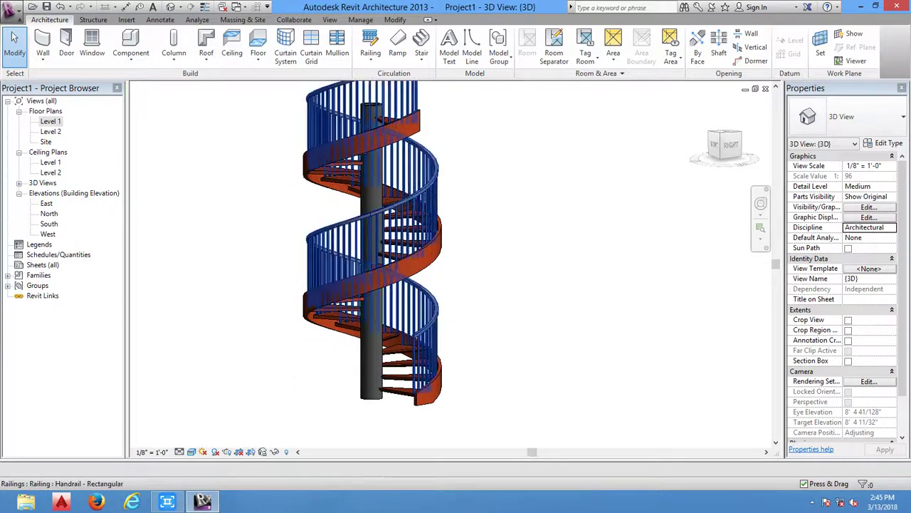